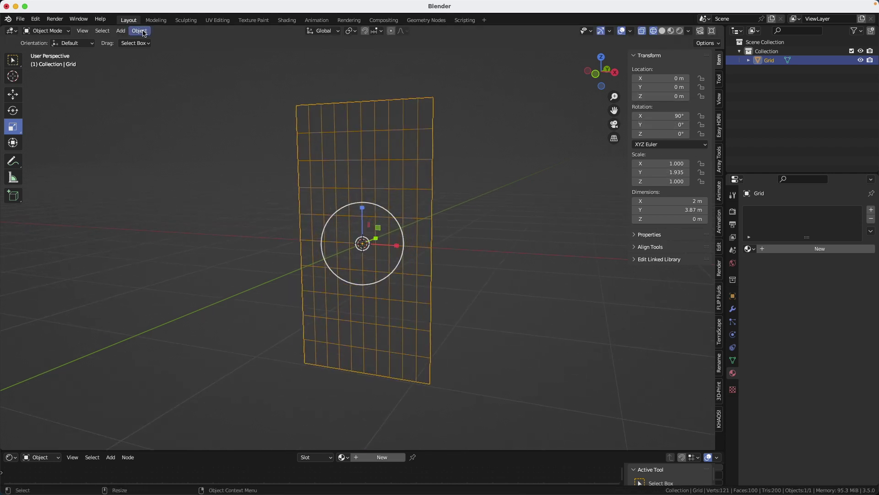
- Apply all transforms to the grid object
{"action": "left_click", "coordinate": [144, 34]}
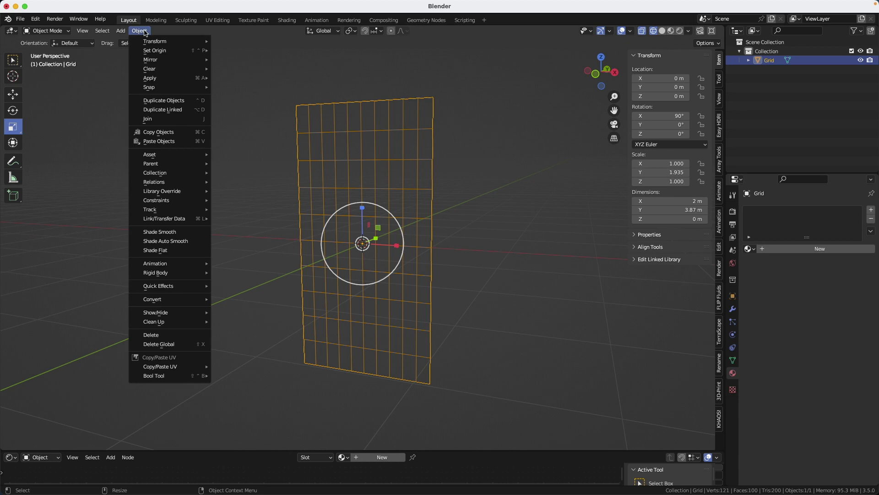
{"action": "mouse_move", "coordinate": [156, 78]}
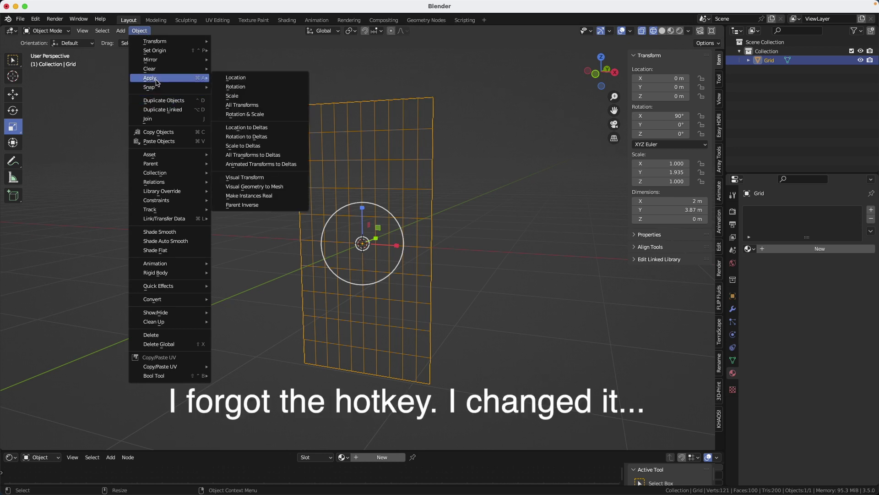
{"action": "left_click", "coordinate": [275, 104]}
- In edge editing, bevel all of the grid's edges with a width of about 0.018 m
{"action": "key", "text": "Tab"}
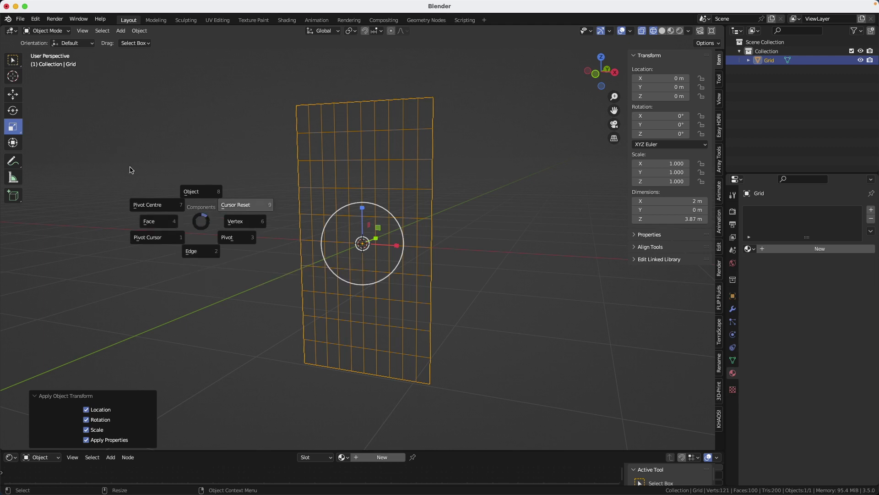
{"action": "left_click", "coordinate": [199, 254]}
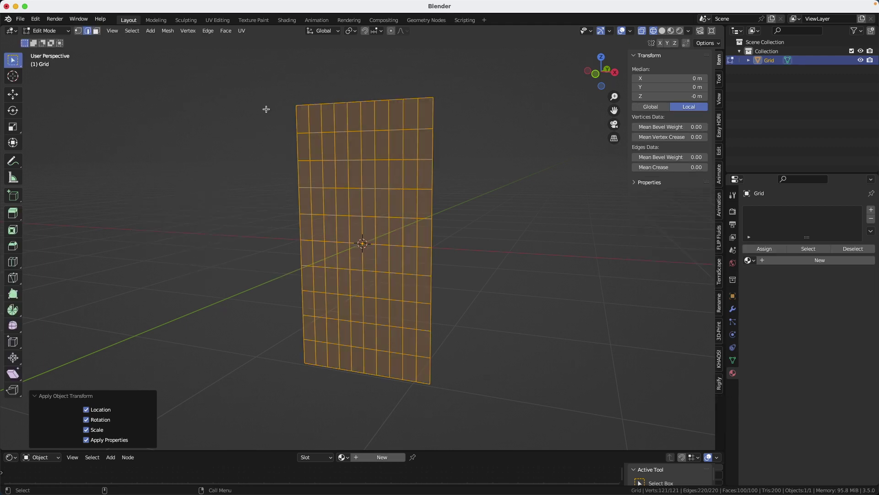
{"action": "key", "text": "ctrl+b"}
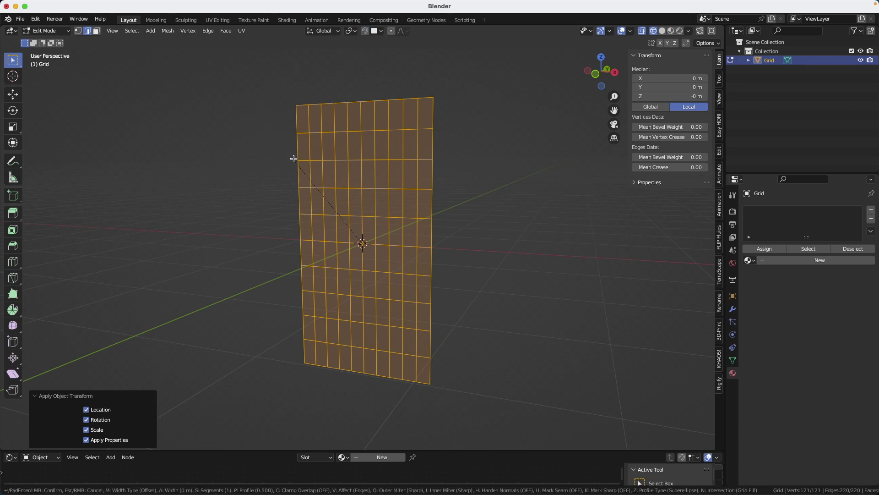
{"action": "left_click", "coordinate": [256, 201]}
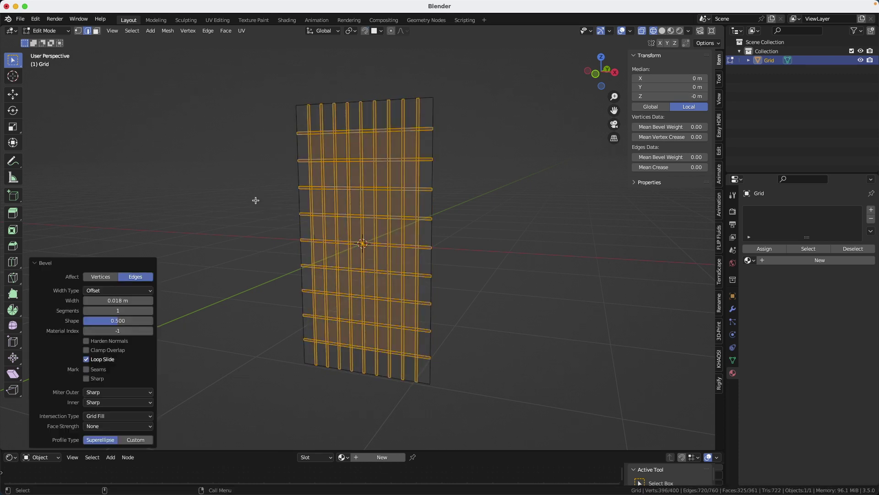
- Select one large window-pane face and extend the selection to all faces with a similar area
{"action": "left_click", "coordinate": [251, 175]}
{"action": "key", "text": "Tab"}
{"action": "left_click", "coordinate": [251, 149]}
{"action": "left_click", "coordinate": [426, 149]}
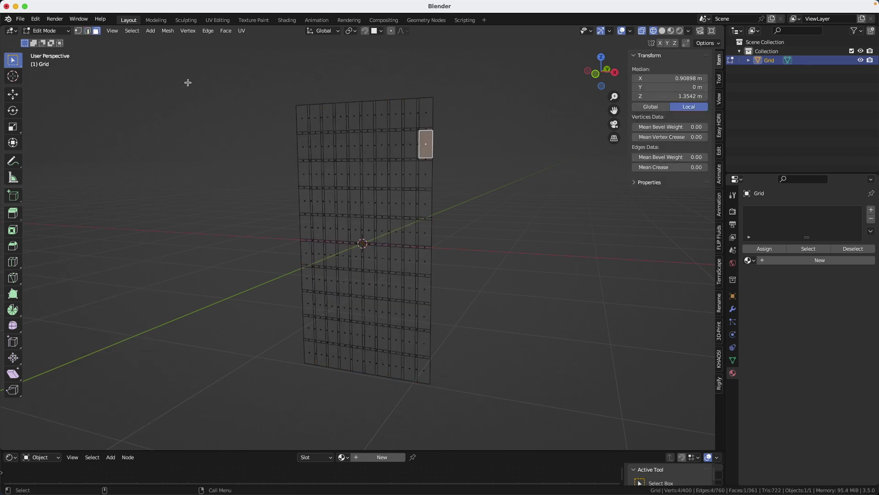
{"action": "left_click", "coordinate": [132, 31]}
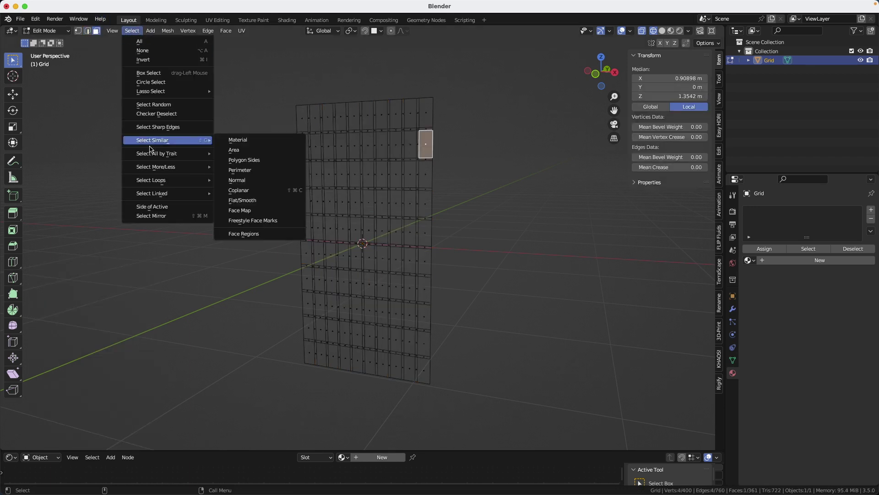
{"action": "mouse_move", "coordinate": [155, 145]}
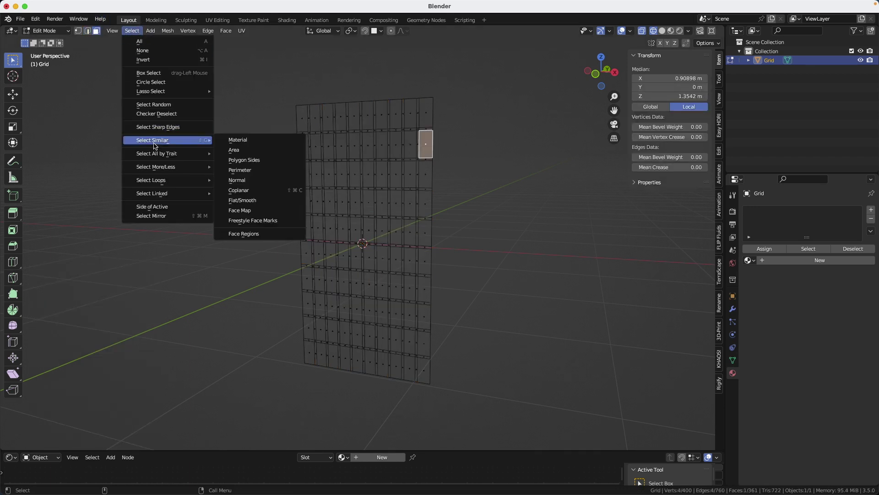
{"action": "left_click", "coordinate": [250, 150]}
- Extrude the selected pane faces together by about -0.096 m along their normals
{"action": "scroll", "coordinate": [332, 172], "scroll_direction": "up", "scroll_amount": 3}
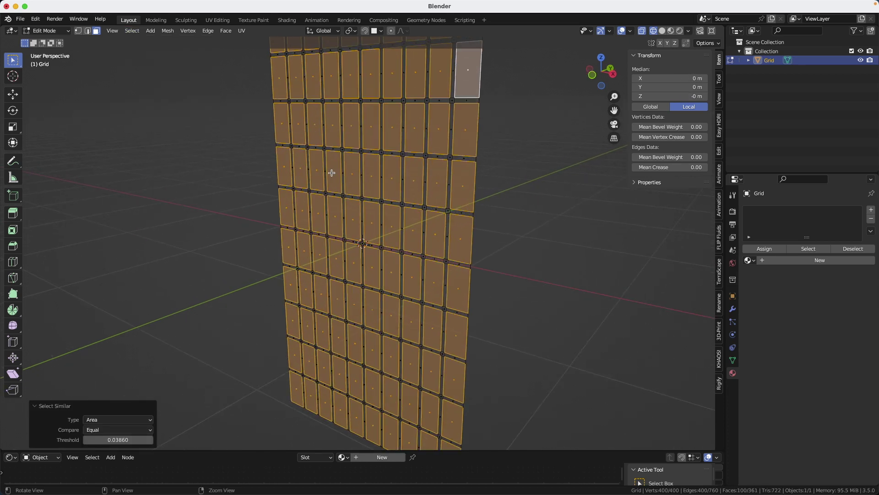
{"action": "key", "text": "e"}
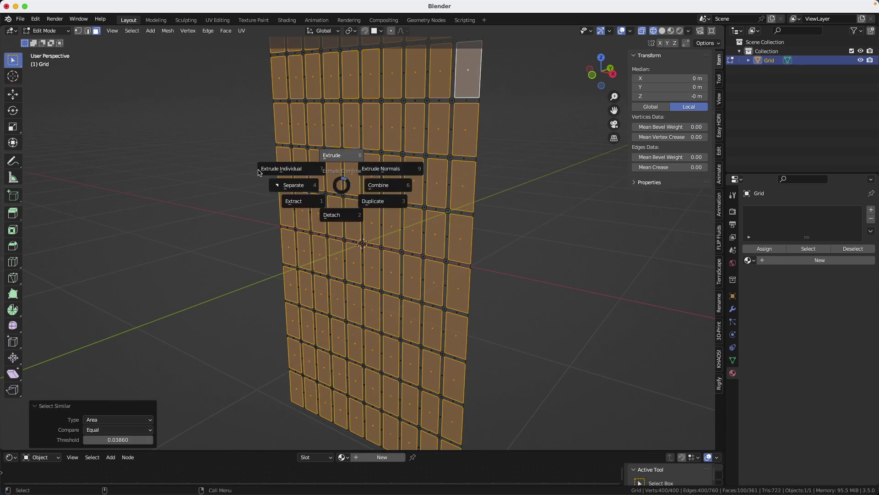
{"action": "left_click", "coordinate": [336, 151]}
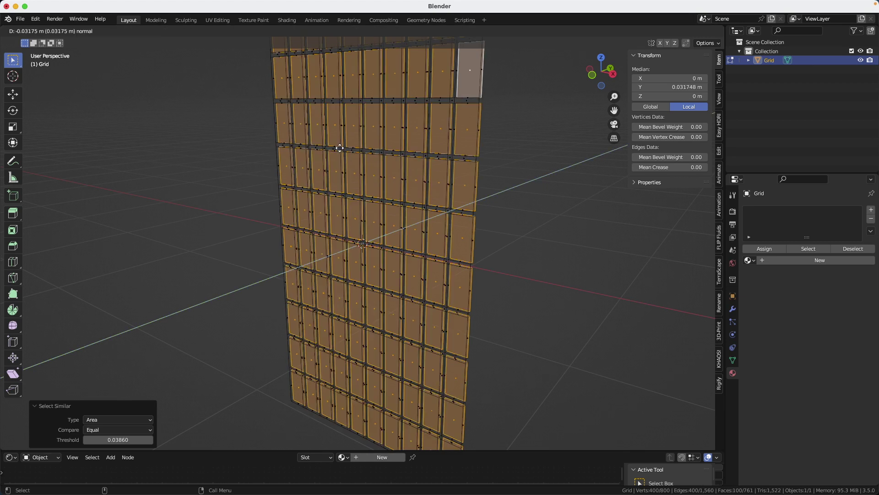
{"action": "left_click", "coordinate": [341, 147]}
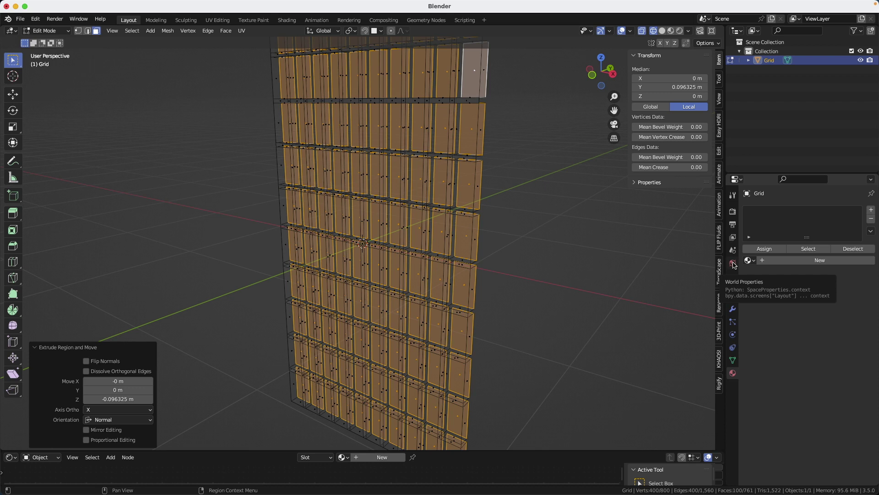
- Create a new material on the grid and name it glass
{"action": "left_click", "coordinate": [819, 261]}
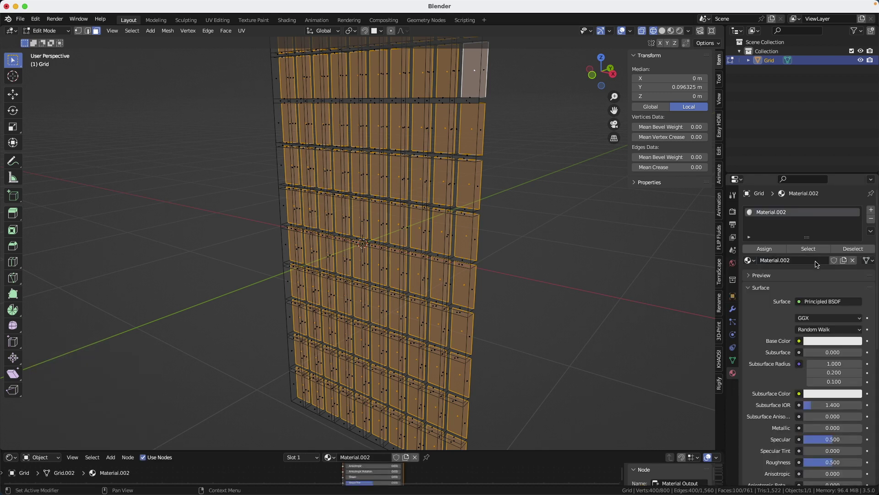
{"action": "double_click", "coordinate": [791, 260]}
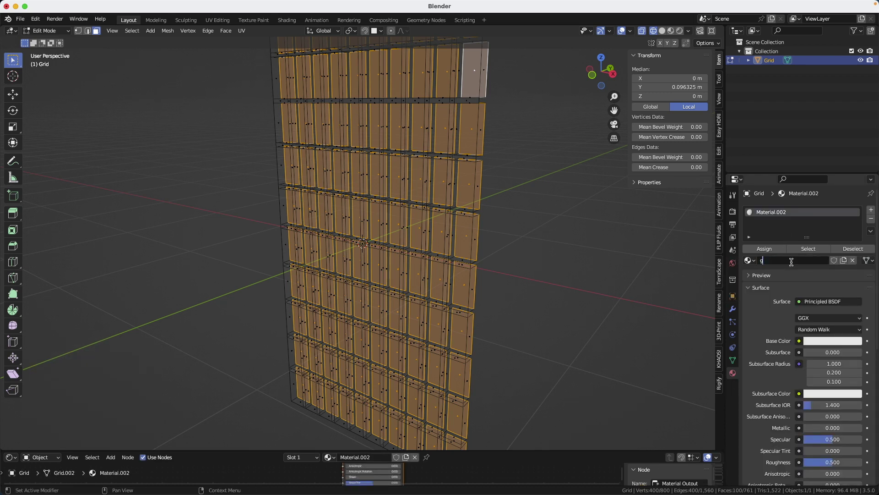
{"action": "type", "text": "glass"}
{"action": "key", "text": "Return"}
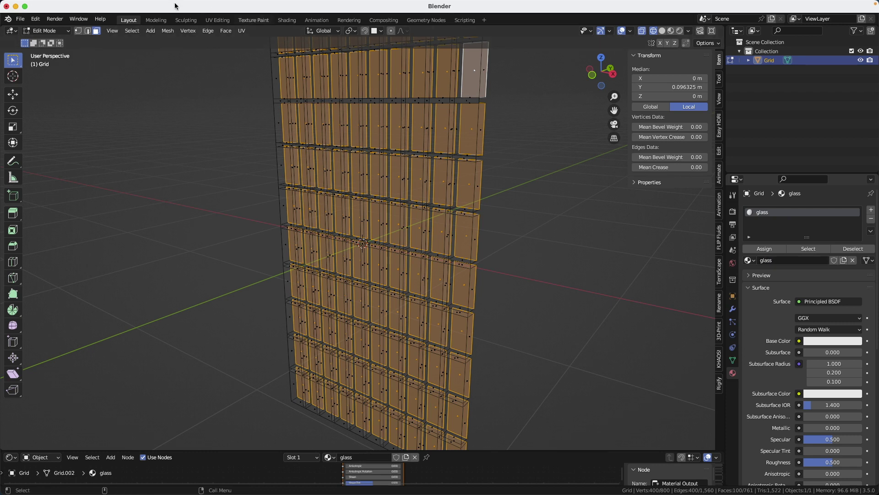
- Invert the face selection to the frame and add a second material slot with a new material
{"action": "left_click", "coordinate": [132, 30]}
{"action": "left_click", "coordinate": [144, 59]}
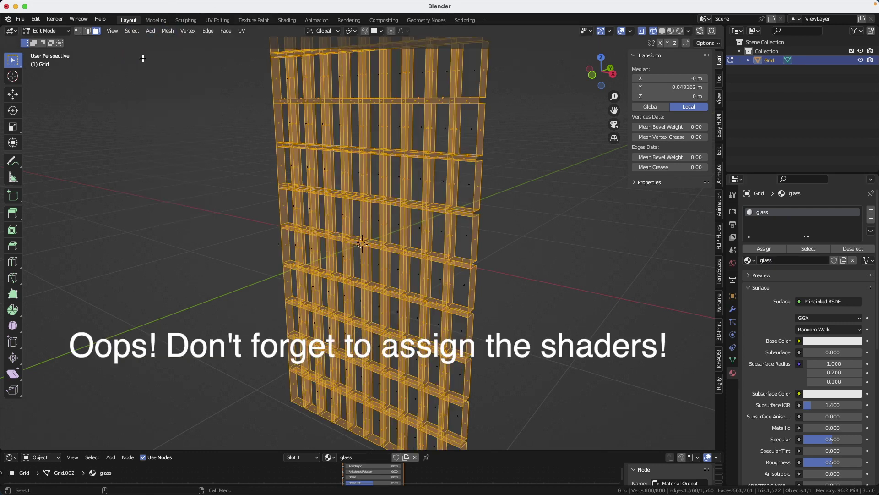
{"action": "left_click", "coordinate": [871, 210]}
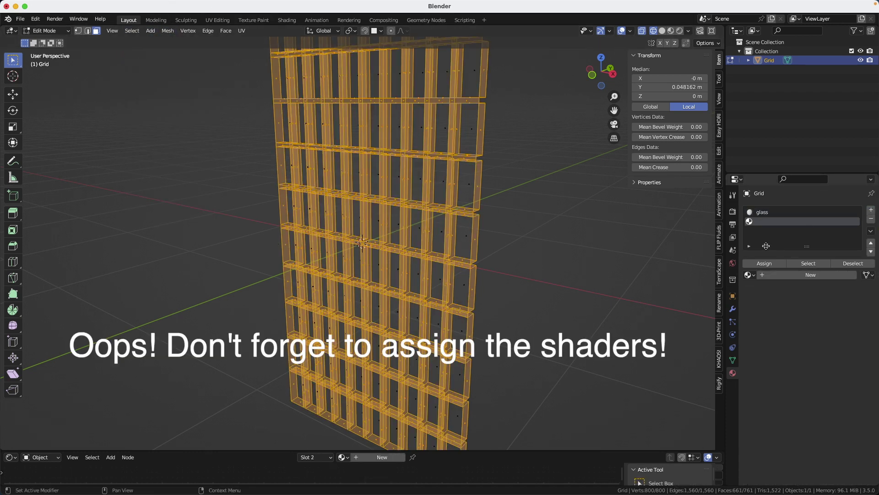
{"action": "left_click", "coordinate": [780, 274]}
{"action": "left_click", "coordinate": [792, 275]}
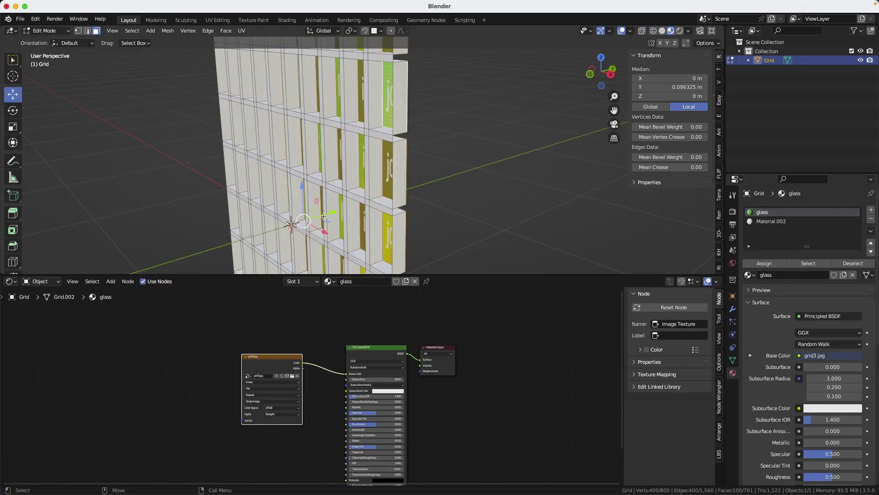
- Move the selected pane faces about -0.079 m along the Y axis, bringing them nearer the front of the frame
{"action": "left_click_drag", "start_coordinate": [321, 215], "coordinate": [312, 222]}
{"action": "middle_click_drag", "start_coordinate": [313, 222], "coordinate": [340, 146]}
{"action": "right_click_drag", "start_coordinate": [439, 158], "coordinate": [394, 145], "text": "alt"}
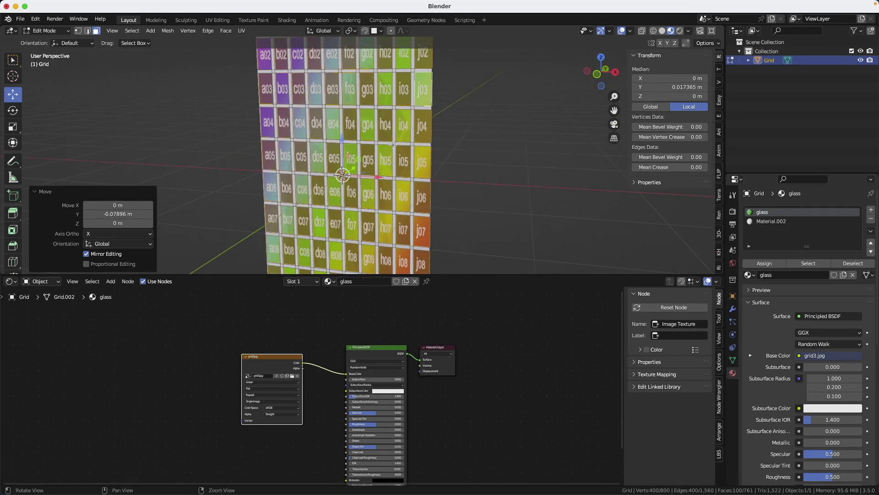
{"action": "right_click_drag", "start_coordinate": [521, 152], "coordinate": [442, 137], "text": "alt"}
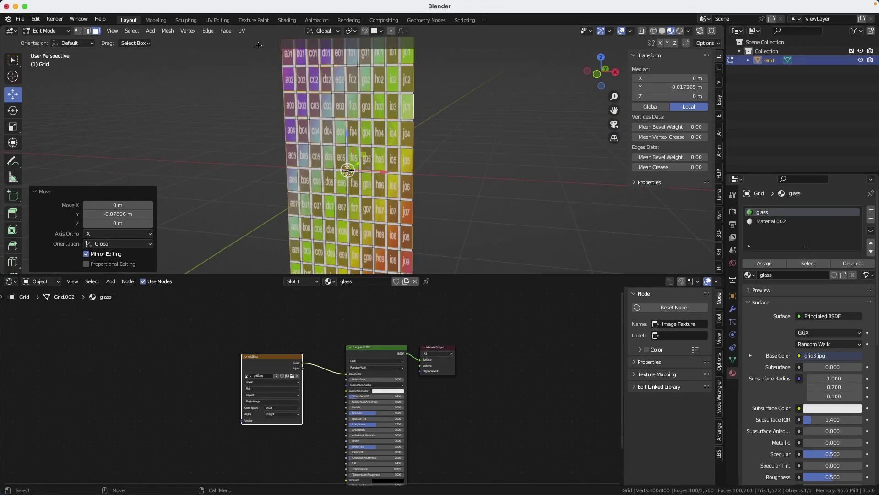
- Unwrap the selected pane faces with Smart UV Project at a 66° angle limit
{"action": "left_click", "coordinate": [242, 32]}
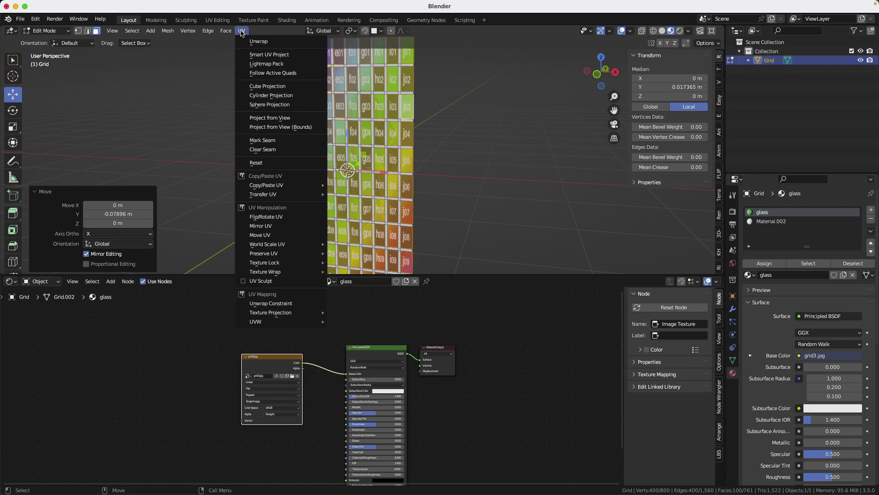
{"action": "left_click", "coordinate": [253, 55]}
{"action": "left_click", "coordinate": [264, 141]}
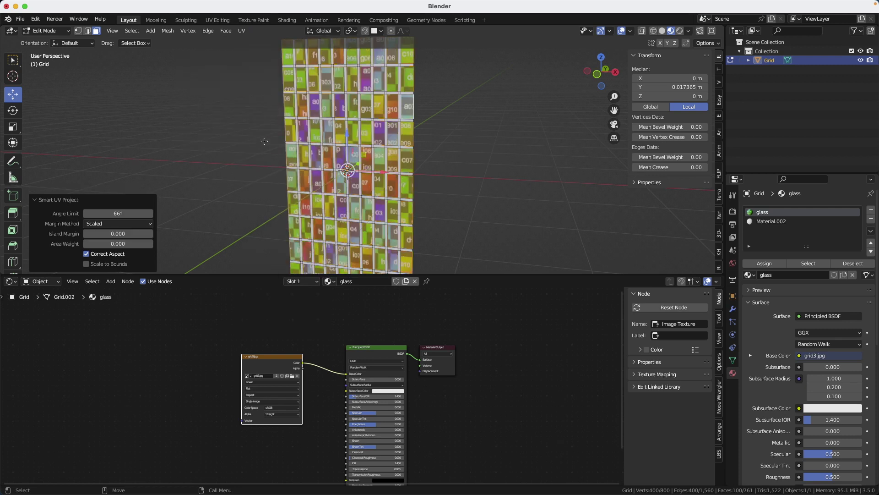
{"action": "middle_click_drag", "start_coordinate": [418, 170], "coordinate": [342, 91]}
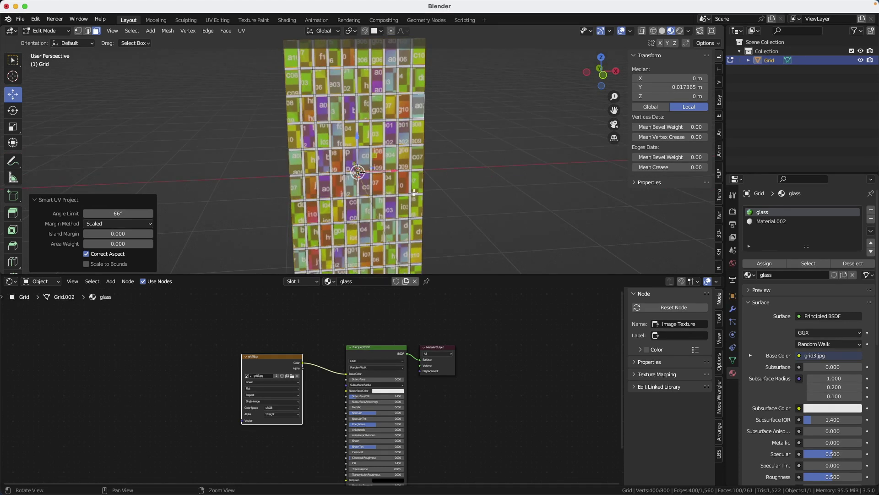
{"action": "mouse_move", "coordinate": [447, 240]}
{"action": "middle_mouse_down"}
{"action": "mouse_move", "coordinate": [455, 240]}
{"action": "mouse_move", "coordinate": [458, 212]}
{"action": "mouse_move", "coordinate": [462, 232]}
{"action": "middle_mouse_up"}
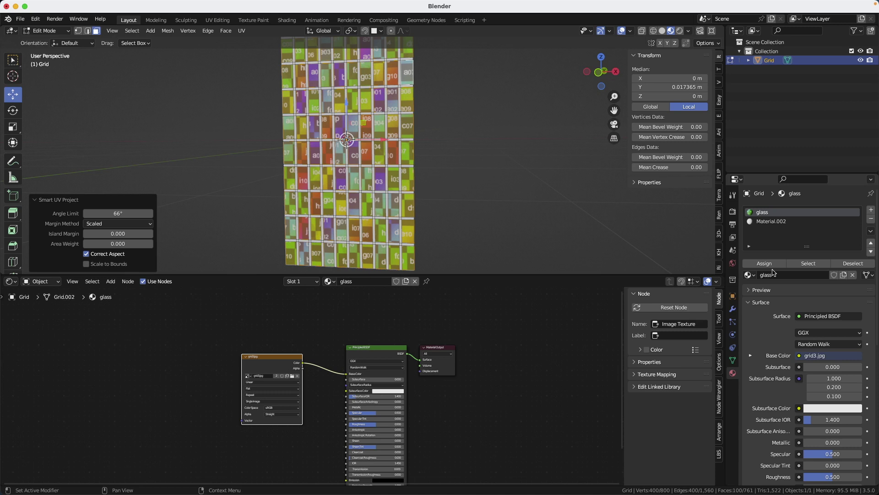
- Disconnect the image texture from the glass material's Base Color and set Metallic to 1.000 and Roughness to 0.000
{"action": "left_click_drag", "start_coordinate": [346, 374], "coordinate": [429, 408]}
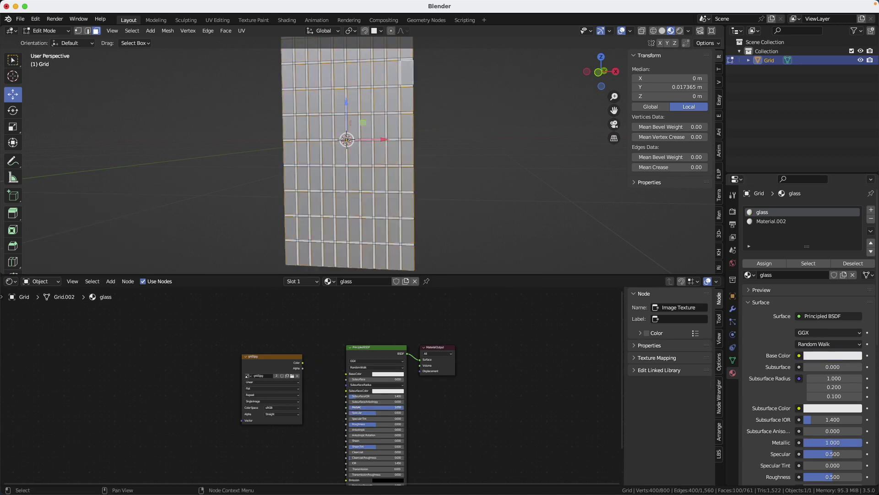
{"action": "scroll", "coordinate": [373, 379], "scroll_direction": "up", "scroll_amount": 5}
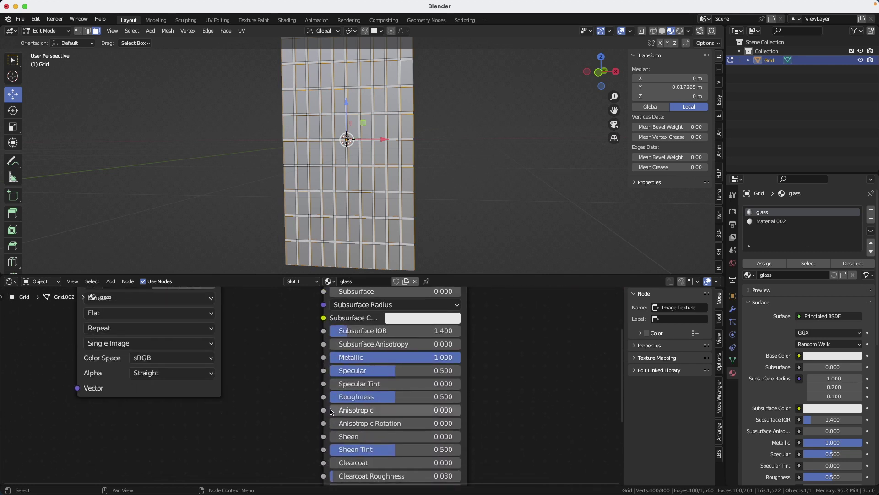
{"action": "scroll", "coordinate": [393, 378], "scroll_direction": "down", "scroll_amount": 3}
{"action": "left_click_drag", "start_coordinate": [385, 371], "coordinate": [339, 371]}
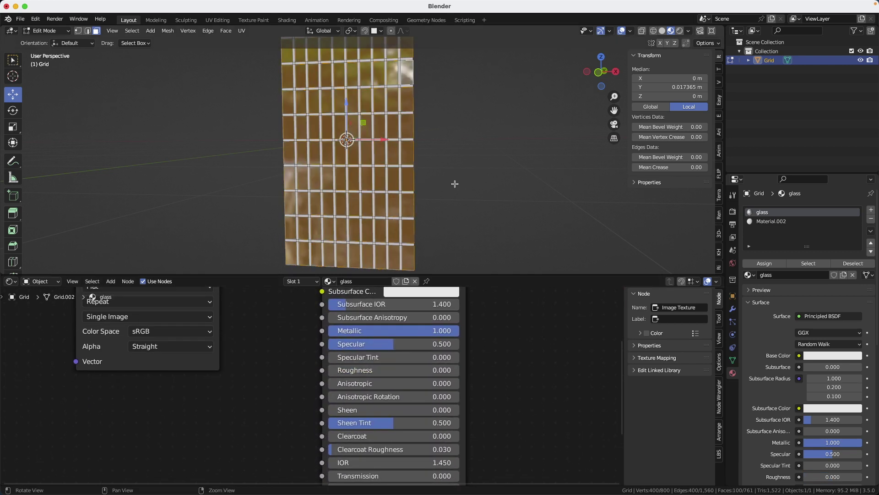
- Switch the 3D viewport to rendered shading and view the reflective panes from another angle
{"action": "mouse_move", "coordinate": [456, 184]}
{"action": "middle_mouse_down"}
{"action": "mouse_move", "coordinate": [479, 182]}
{"action": "mouse_move", "coordinate": [483, 170]}
{"action": "mouse_move", "coordinate": [463, 167]}
{"action": "mouse_move", "coordinate": [458, 176]}
{"action": "middle_mouse_up"}
{"action": "left_click", "coordinate": [679, 30]}
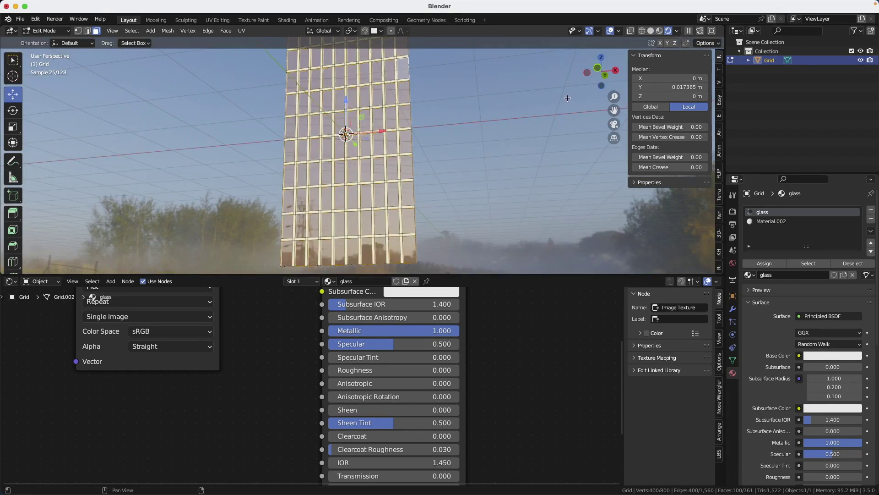
{"action": "mouse_move", "coordinate": [455, 138]}
{"action": "middle_mouse_down"}
{"action": "mouse_move", "coordinate": [455, 149]}
{"action": "mouse_move", "coordinate": [441, 147]}
{"action": "middle_mouse_up"}
- Add a Musgrave Texture node and a Bump node to the glass material, placed before the Principled BSDF
{"action": "scroll", "coordinate": [369, 144], "scroll_direction": "up", "scroll_amount": 3}
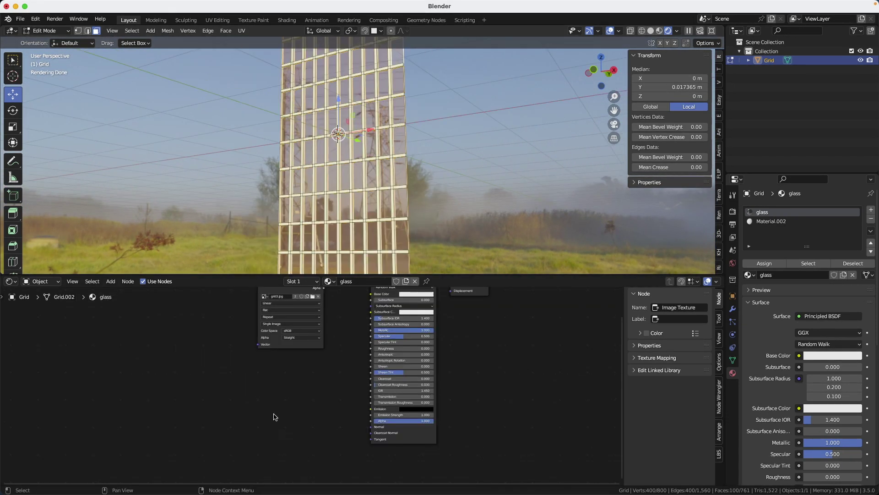
{"action": "key", "text": "shift+a"}
{"action": "type", "text": "smus"}
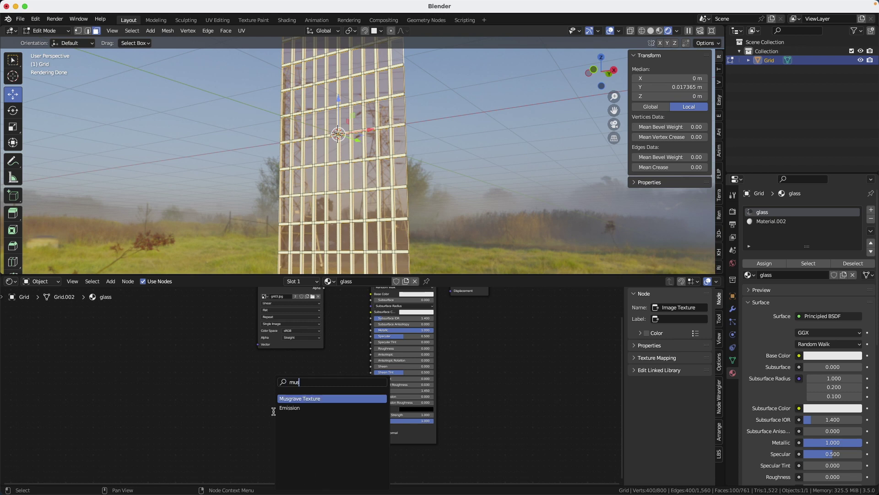
{"action": "key", "text": "Return"}
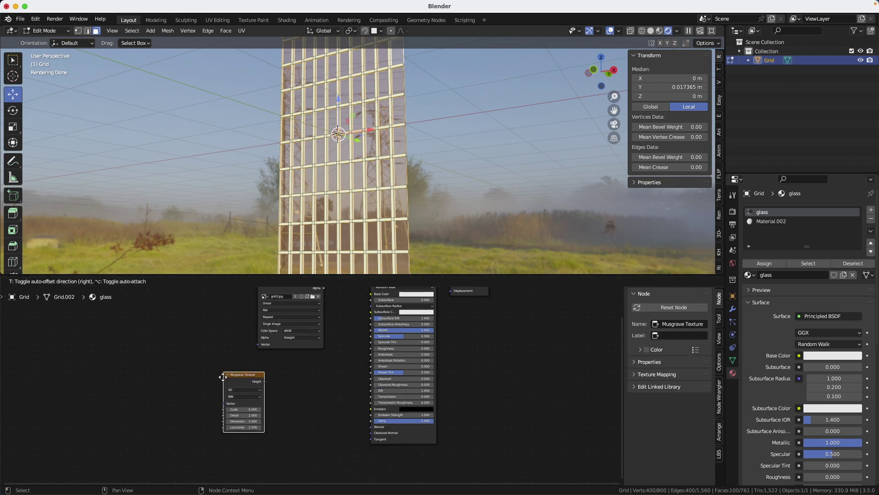
{"action": "left_click", "coordinate": [224, 374]}
{"action": "key", "text": "shift+a"}
{"action": "type", "text": "bump"}
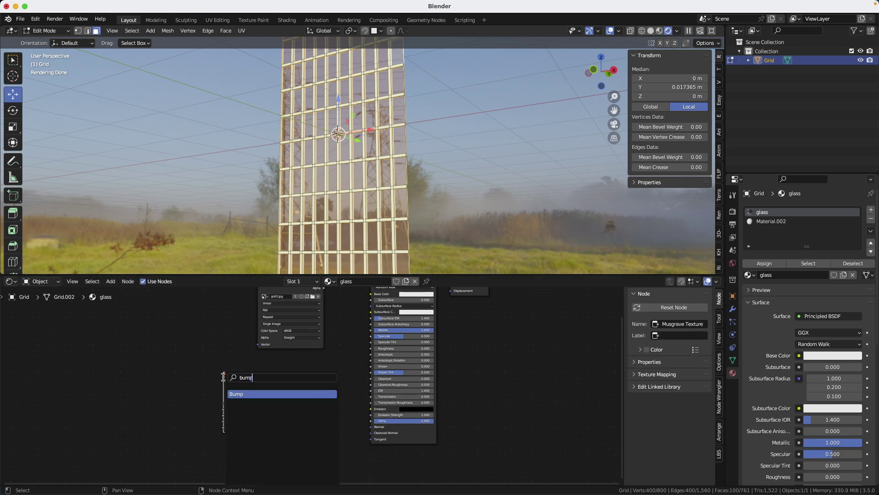
{"action": "key", "text": "Return"}
{"action": "left_click", "coordinate": [307, 375]}
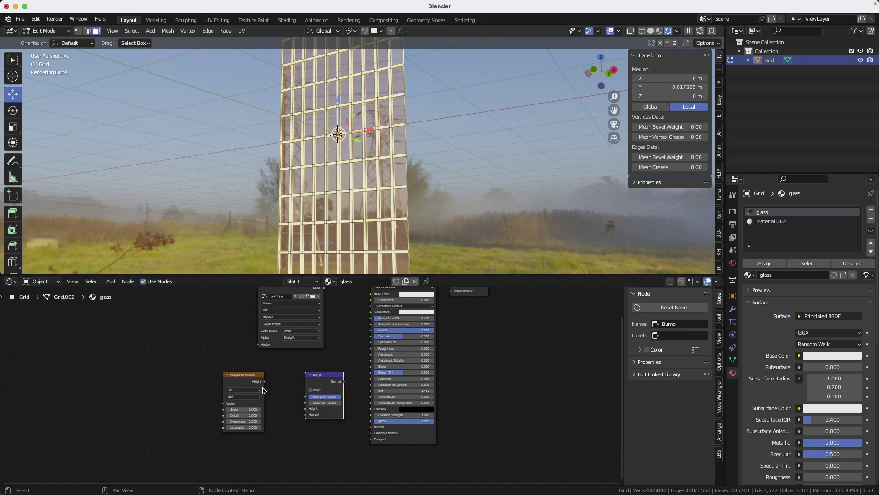
- Connect the Musgrave Height to the Bump Height input and the Bump Normal output to the Principled BSDF Normal
{"action": "left_click_drag", "start_coordinate": [264, 382], "coordinate": [314, 409]}
{"action": "left_click_drag", "start_coordinate": [344, 381], "coordinate": [371, 427]}
{"action": "middle_click_drag", "start_coordinate": [398, 174], "coordinate": [375, 143]}
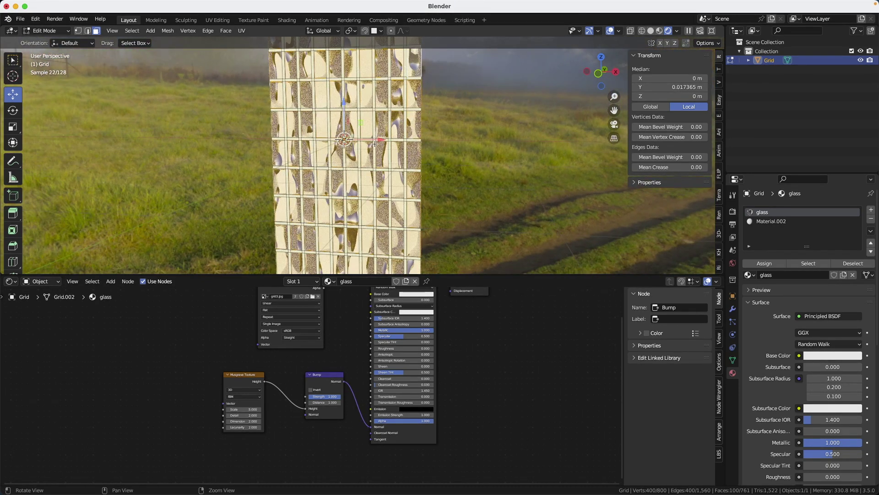
- Add Texture Coordinate and Mapping nodes to the Musgrave Texture and connect the UV output to the Mapping Vector input
{"action": "middle_click_drag", "start_coordinate": [325, 165], "coordinate": [348, 138]}
{"action": "scroll", "coordinate": [255, 353], "scroll_direction": "up", "scroll_amount": 2}
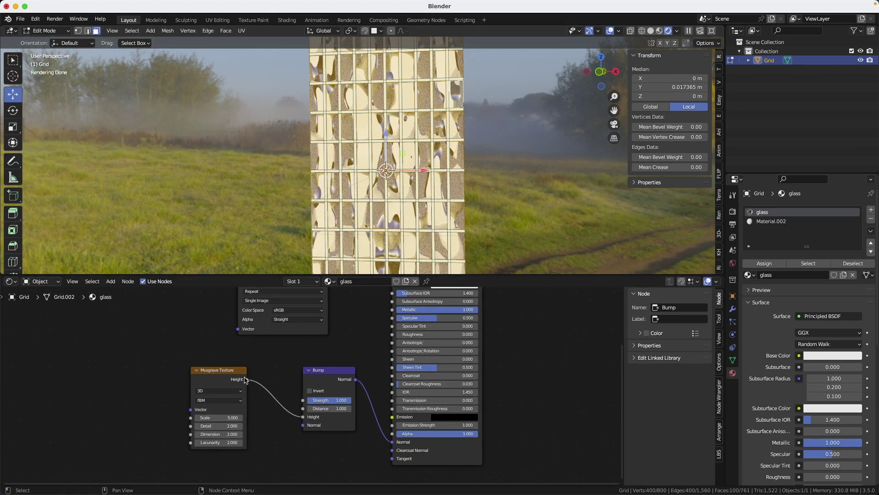
{"action": "left_click", "coordinate": [247, 376]}
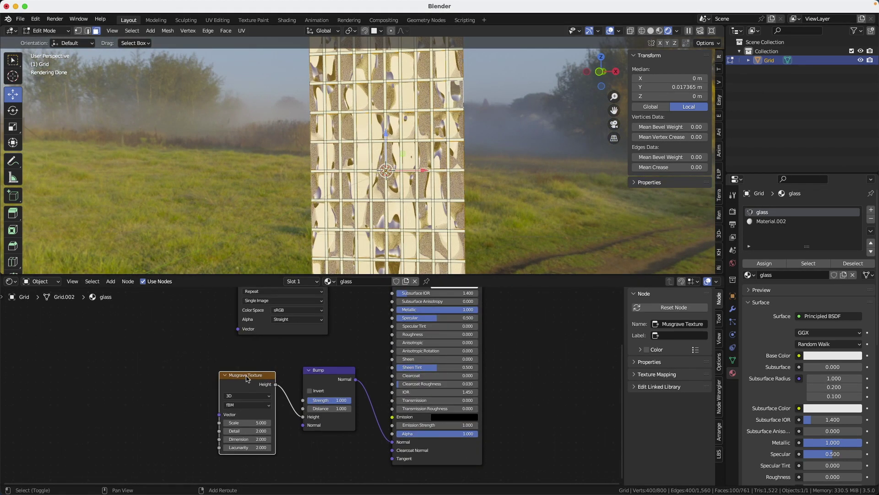
{"action": "key", "text": "ctrl+t"}
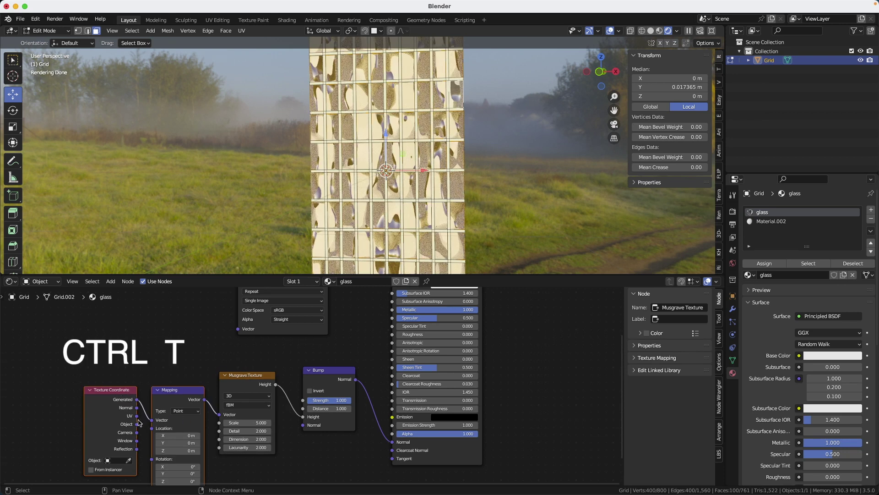
{"action": "left_click_drag", "start_coordinate": [138, 418], "coordinate": [153, 421]}
{"action": "middle_click_drag", "start_coordinate": [495, 158], "coordinate": [462, 160]}
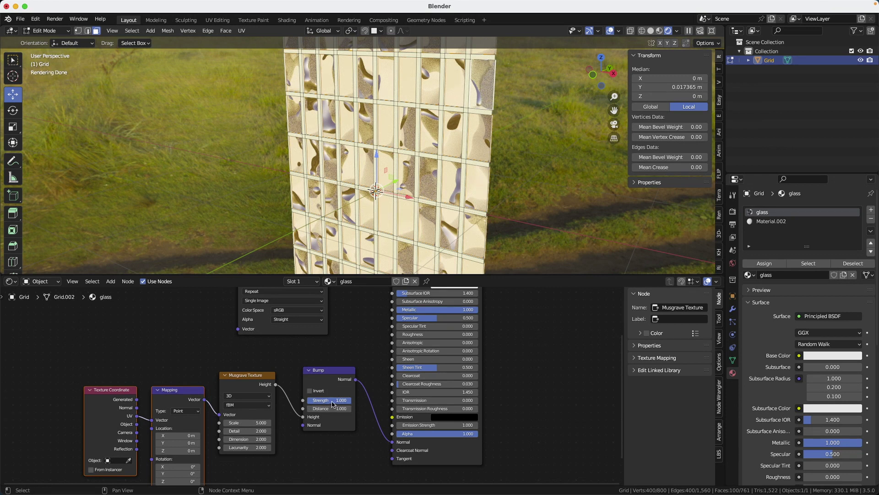
- Try Bump Strength values of 0.033 and 0.001 on the glass material while viewing the pane reflections
{"action": "left_click_drag", "start_coordinate": [337, 400], "coordinate": [319, 400]}
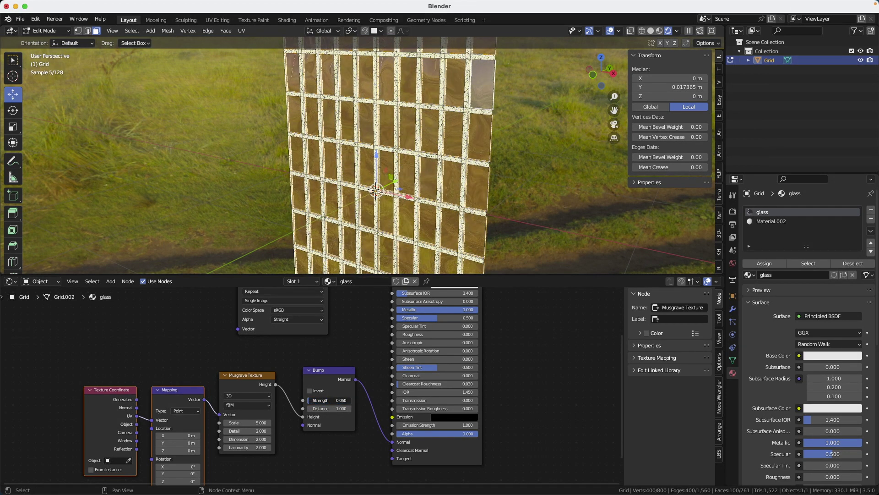
{"action": "left_click_drag", "start_coordinate": [309, 400], "coordinate": [310, 400]}
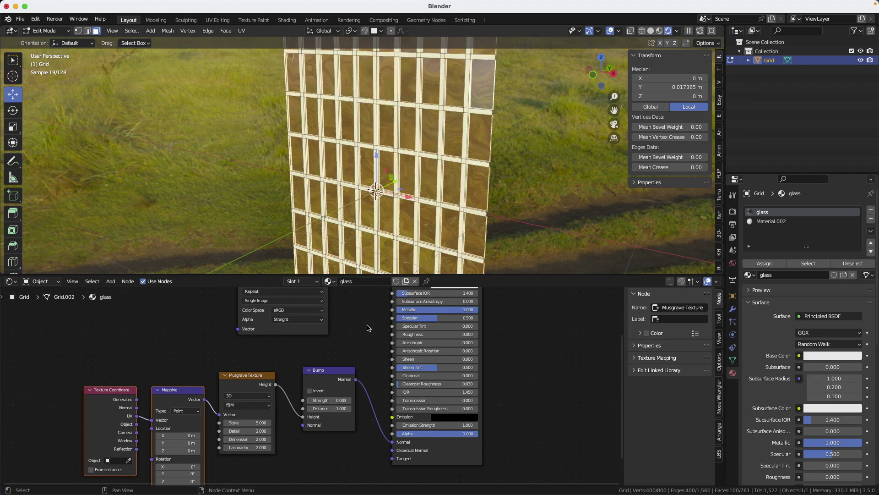
{"action": "middle_click_drag", "start_coordinate": [472, 183], "coordinate": [539, 184]}
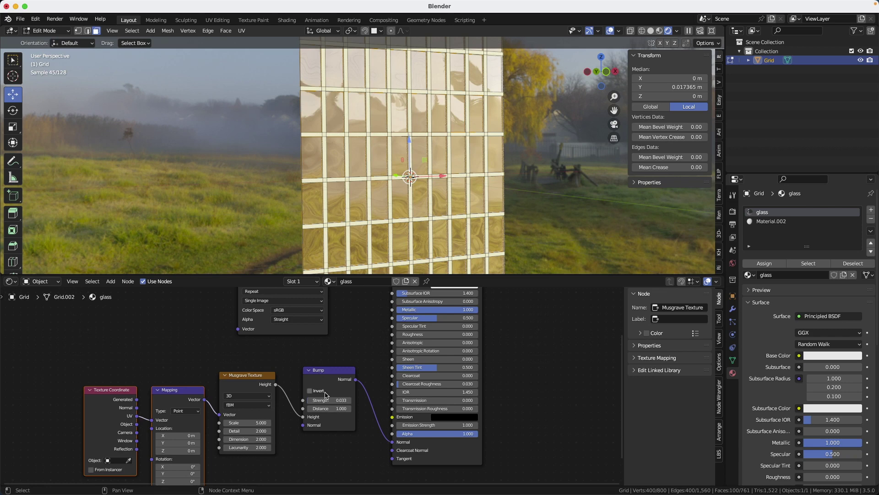
{"action": "scroll", "coordinate": [326, 394], "scroll_direction": "up", "scroll_amount": 3}
{"action": "left_click", "coordinate": [344, 410]}
{"action": "type", "text": "0.001"}
{"action": "key", "text": "Return"}
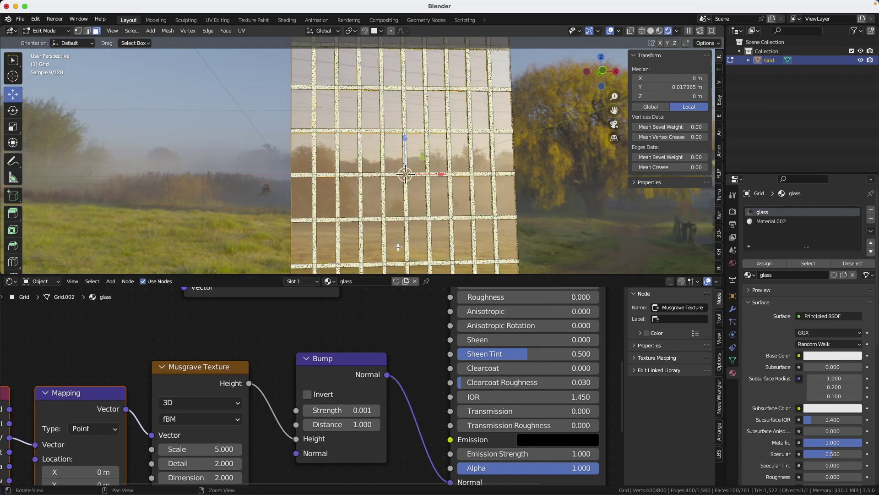
- Set the Bump Strength to 0.005 and inspect the pane reflections from different angles
{"action": "left_click", "coordinate": [346, 411]}
{"action": "type", "text": "0.005"}
{"action": "key", "text": "Return"}
{"action": "middle_click_drag", "start_coordinate": [372, 194], "coordinate": [405, 216]}
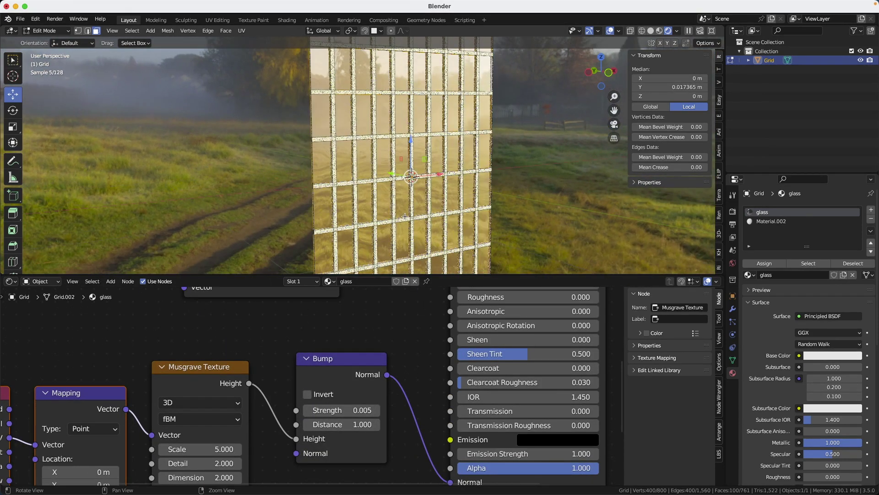
{"action": "middle_click_drag", "start_coordinate": [330, 218], "coordinate": [361, 238]}
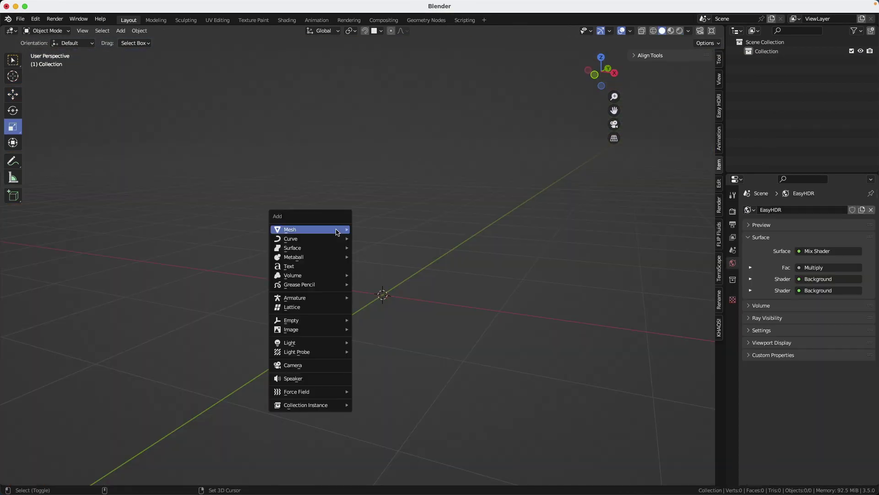
- Add a mesh plane to the empty scene
{"action": "mouse_move", "coordinate": [321, 229]}
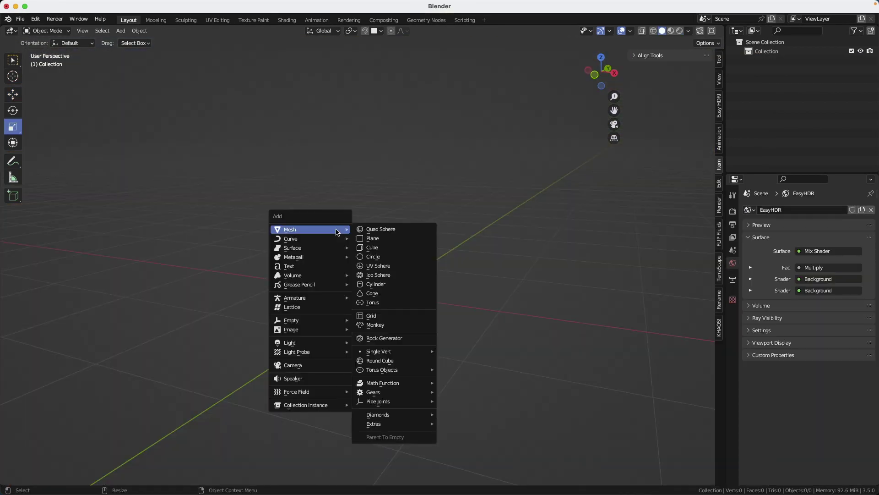
{"action": "left_click", "coordinate": [376, 243]}
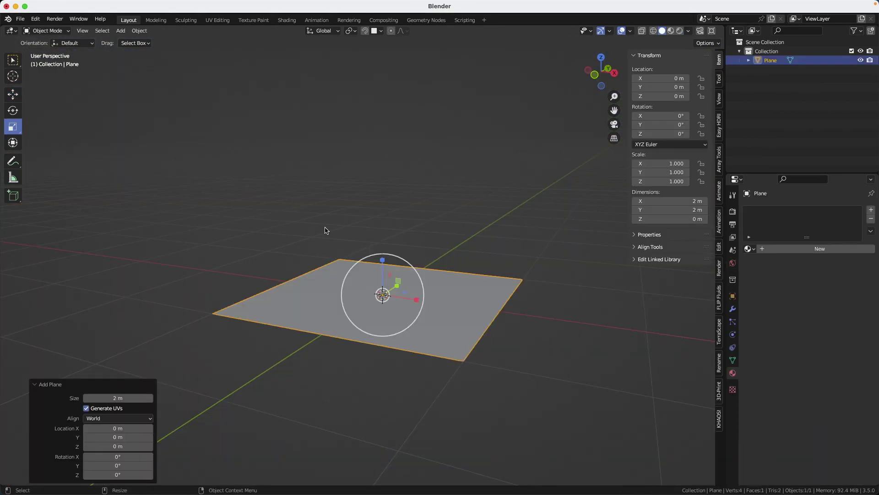
{"action": "mouse_move", "coordinate": [325, 230]}
{"action": "middle_mouse_down"}
{"action": "mouse_move", "coordinate": [255, 231]}
{"action": "mouse_move", "coordinate": [316, 242]}
{"action": "middle_mouse_up"}
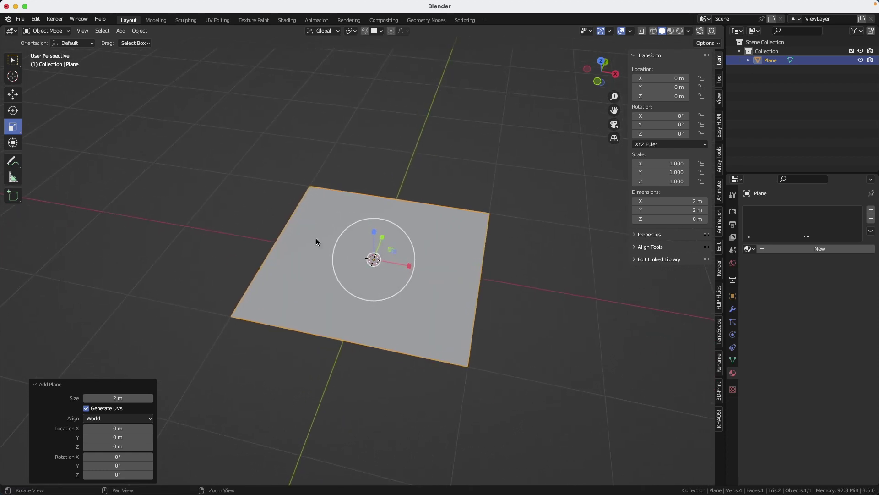
- Narrow the plane along X to a scale of about 0.480 and apply all its transforms
{"action": "left_click_drag", "start_coordinate": [409, 265], "coordinate": [389, 263]}
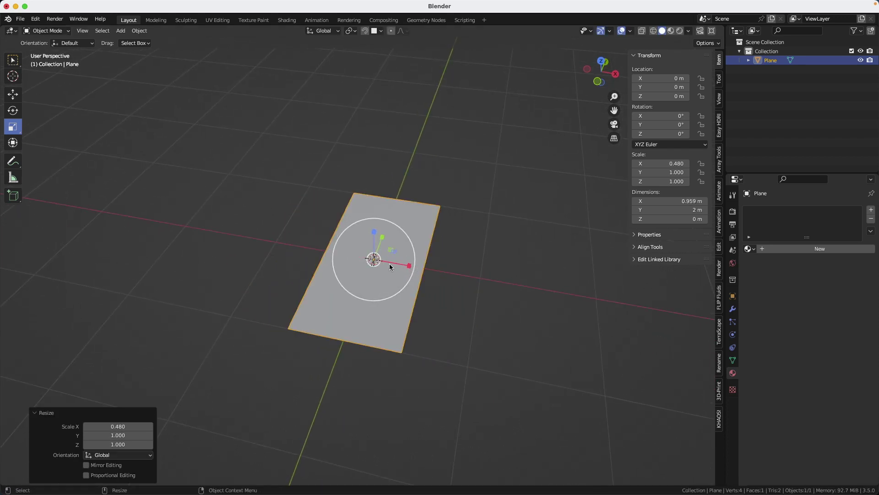
{"action": "key", "text": "ctrl+a"}
{"action": "key", "text": "a"}
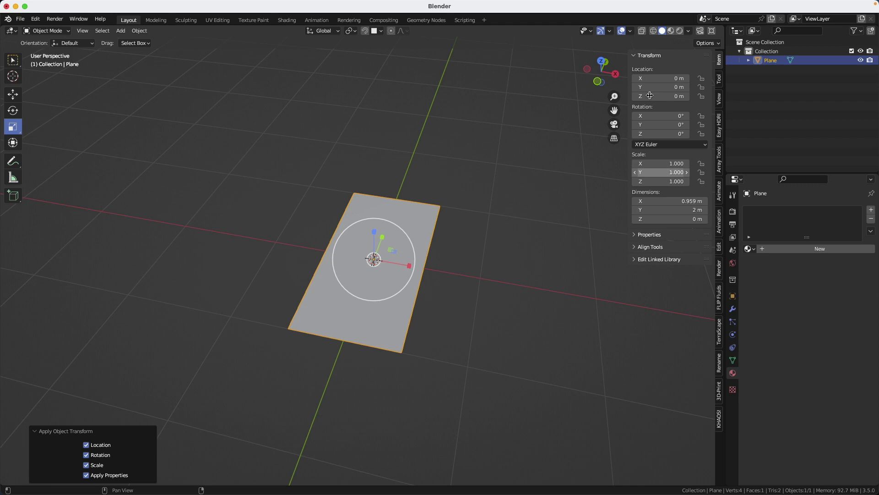
{"action": "middle_click_drag", "start_coordinate": [387, 139], "coordinate": [370, 138]}
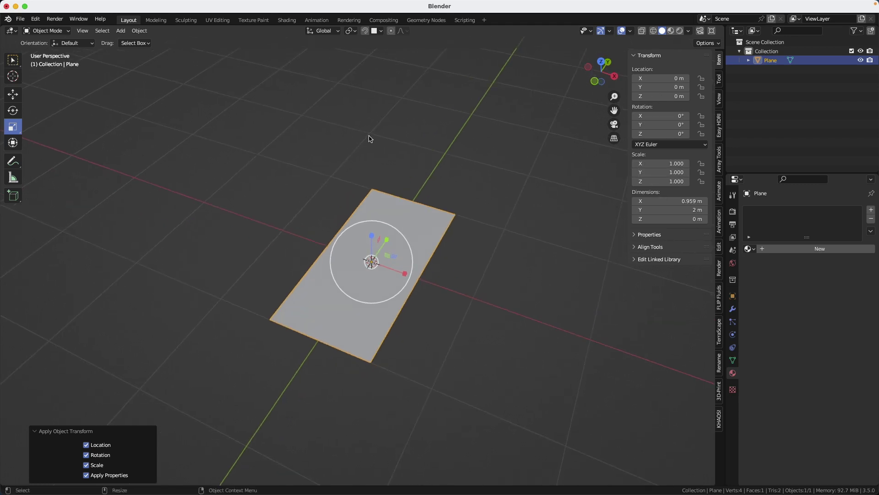
- Switch to wireframe display and divide the plane lengthwise with 11 centred loop cuts
{"action": "scroll", "coordinate": [279, 170], "scroll_direction": "up", "scroll_amount": 3}
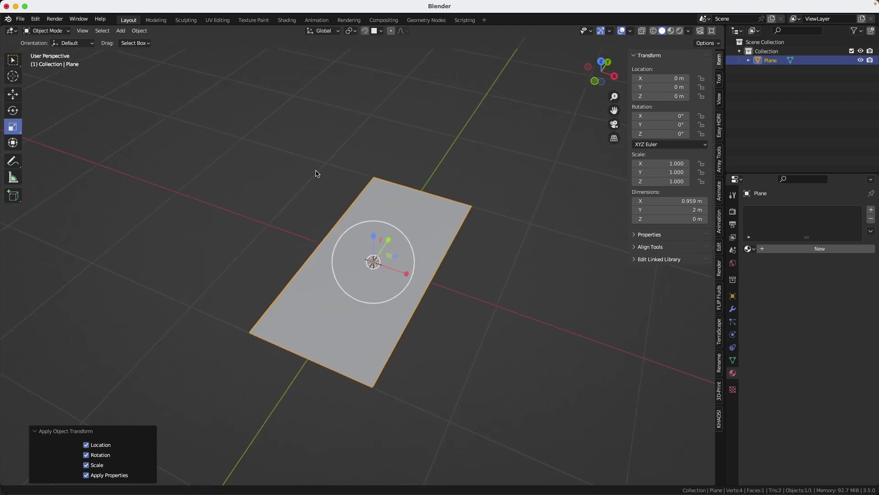
{"action": "key", "text": "shift+z"}
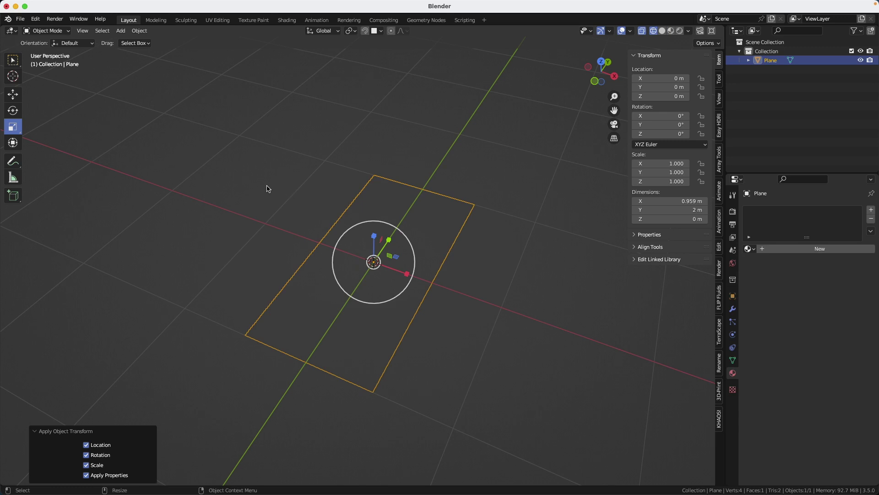
{"action": "key", "text": "3"}
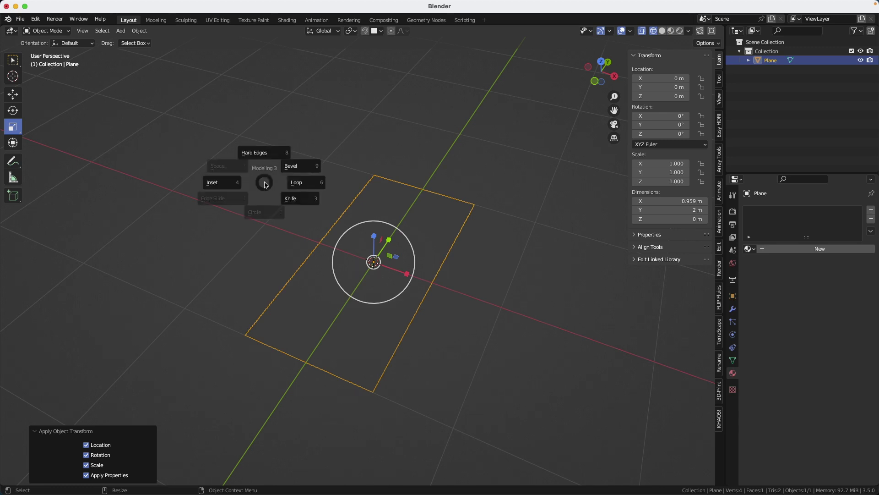
{"action": "left_click", "coordinate": [302, 183]}
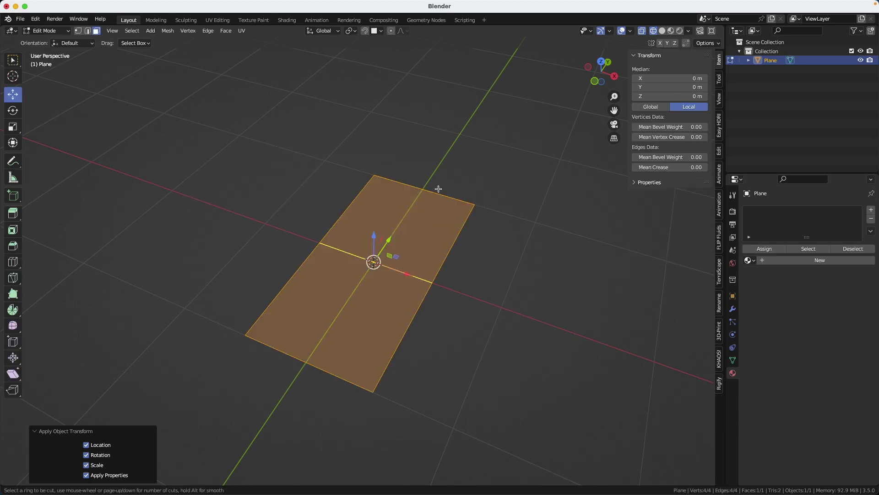
{"action": "scroll", "coordinate": [419, 191], "scroll_direction": "up", "scroll_amount": 11}
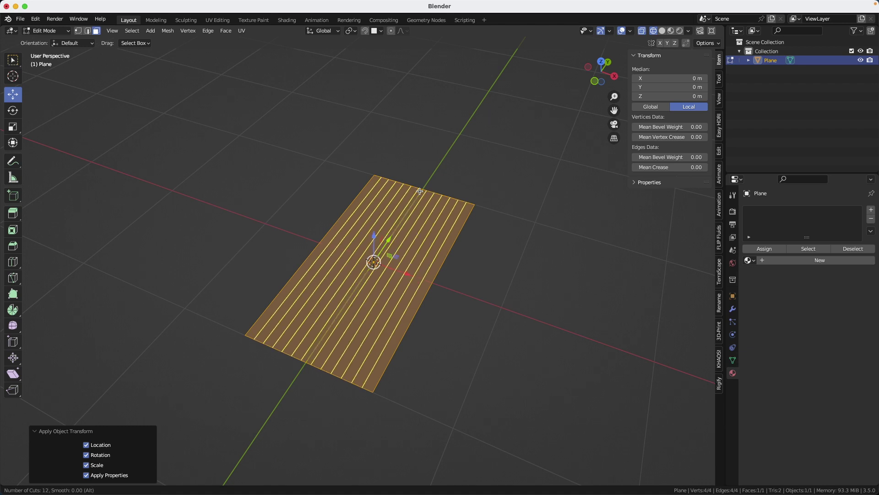
{"action": "left_click", "coordinate": [419, 191]}
{"action": "left_click", "coordinate": [420, 190]}
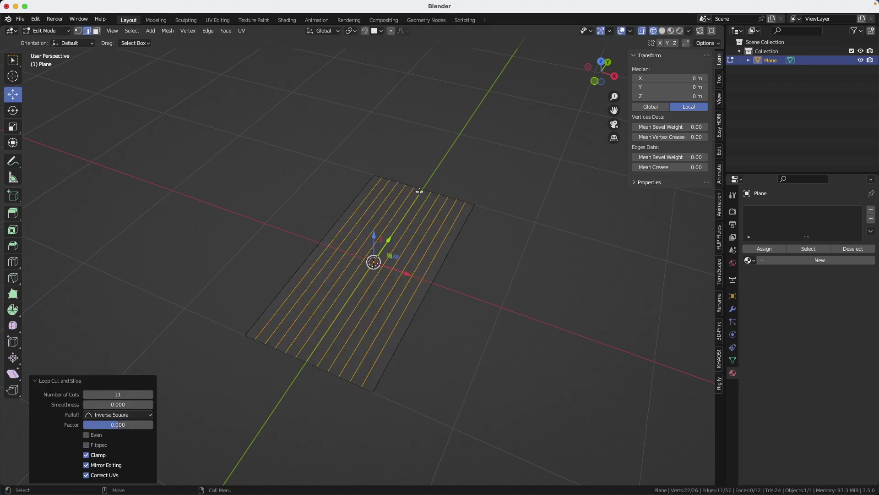
- Divide the plane crosswise with 20 evenly spaced loop cuts
{"action": "right_click_drag", "start_coordinate": [420, 194], "coordinate": [453, 196], "text": "shift"}
{"action": "scroll", "coordinate": [396, 255], "scroll_direction": "up", "scroll_amount": 14}
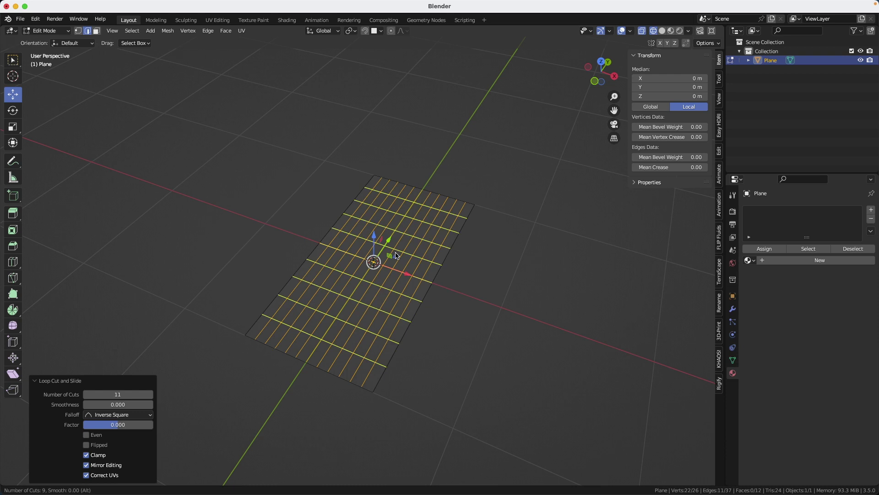
{"action": "scroll", "coordinate": [397, 255], "scroll_direction": "up", "scroll_amount": 2}
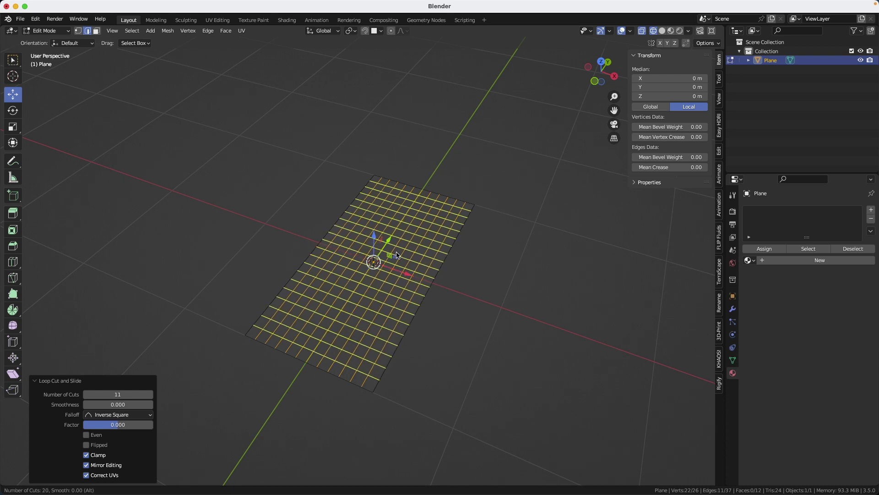
{"action": "left_click", "coordinate": [396, 255]}
- Select all the grid's faces from above and try to shrink the selection with Select Less
{"action": "right_click_drag", "start_coordinate": [397, 253], "coordinate": [398, 240]}
{"action": "left_click_drag", "start_coordinate": [281, 125], "coordinate": [530, 421]}
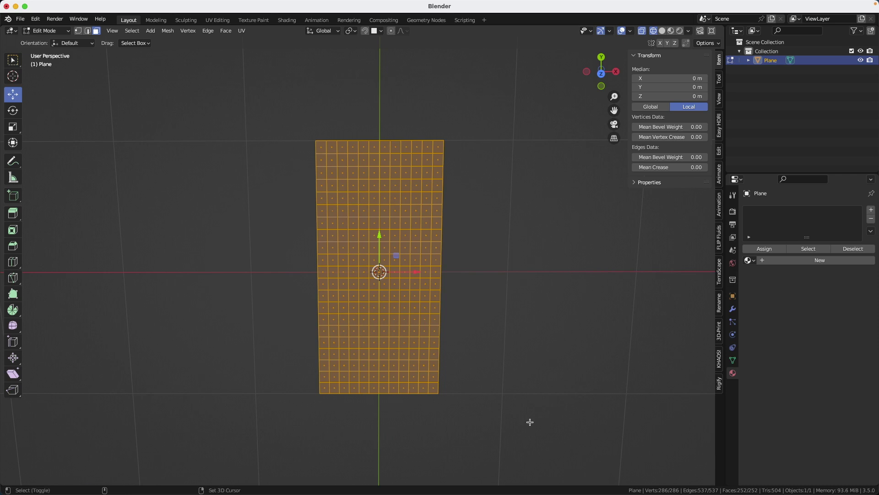
{"action": "key", "text": "ctrl+KP_Subtract"}
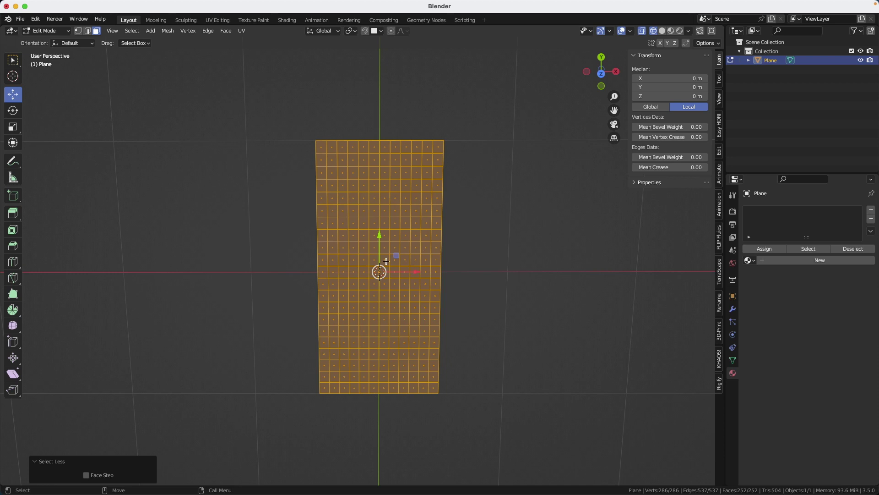
- Select a small block of central faces and try growing it across the grid with Select More and shrinking it with Select Less
{"action": "left_click_drag", "start_coordinate": [368, 245], "coordinate": [392, 283]}
{"action": "key", "text": "ctrl+KP_Add"}
{"action": "key", "text": "ctrl+KP_Add"}
{"action": "key", "text": "ctrl+KP_Add"}
{"action": "key", "text": "ctrl+KP_Add"}
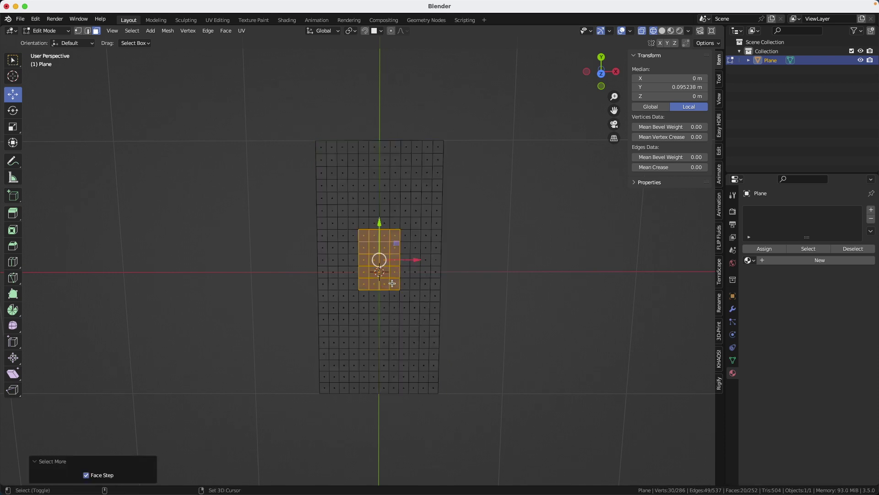
{"action": "key", "text": "ctrl+KP_Subtract"}
{"action": "key", "text": "ctrl+KP_Subtract"}
{"action": "key", "text": "ctrl+KP_Subtract"}
{"action": "key", "text": "ctrl+KP_Add"}
{"action": "key", "text": "ctrl+KP_Add"}
{"action": "key", "text": "ctrl+KP_Add"}
{"action": "key", "text": "ctrl+KP_Add"}
{"action": "key", "text": "ctrl+KP_Add"}
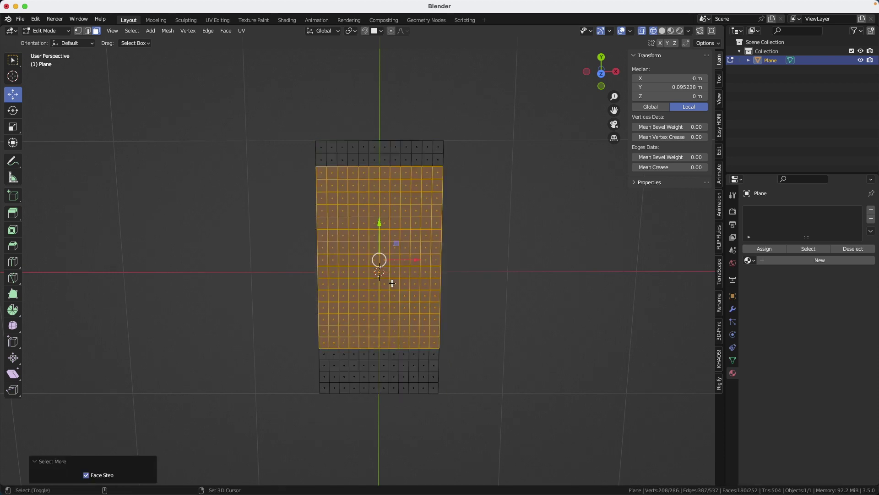
{"action": "key", "text": "ctrl+KP_Add"}
{"action": "key", "text": "ctrl+KP_Add"}
{"action": "key", "text": "ctrl+KP_Add"}
{"action": "key", "text": "ctrl+KP_Add"}
{"action": "key", "text": "ctrl+KP_Subtract"}
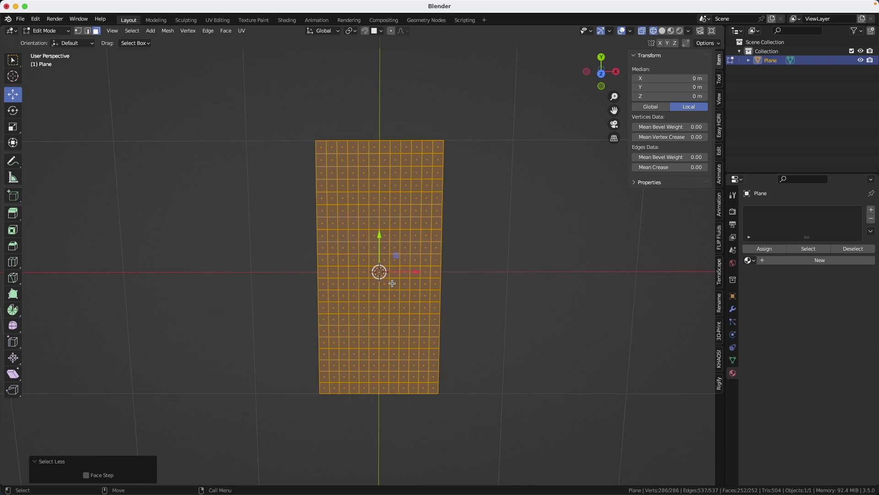
- Select all grid faces inside the outer border ring and extrude them along their normals by about -0.062 m
{"action": "left_click", "coordinate": [332, 156]}
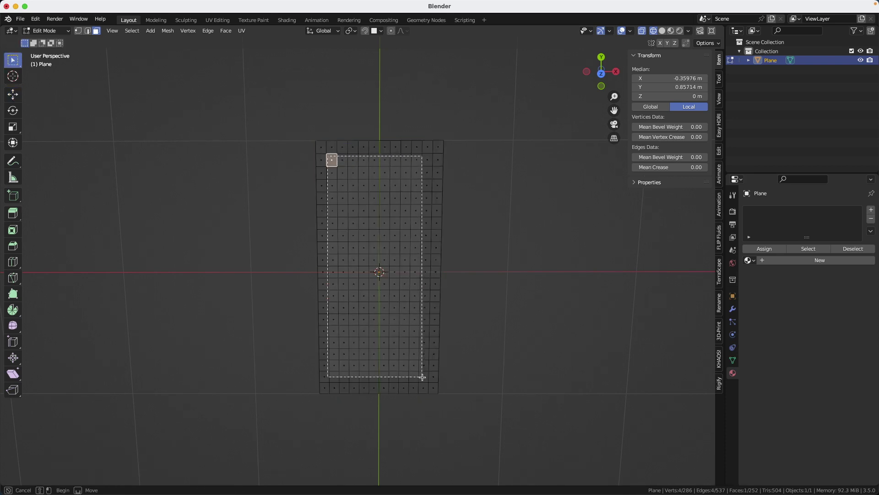
{"action": "key", "text": "alt+e"}
{"action": "left_click", "coordinate": [507, 266]}
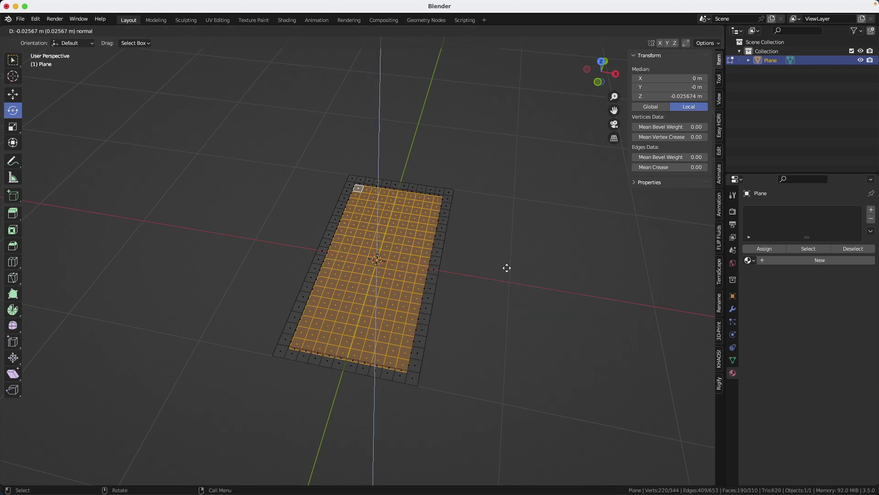
{"action": "left_click", "coordinate": [507, 271]}
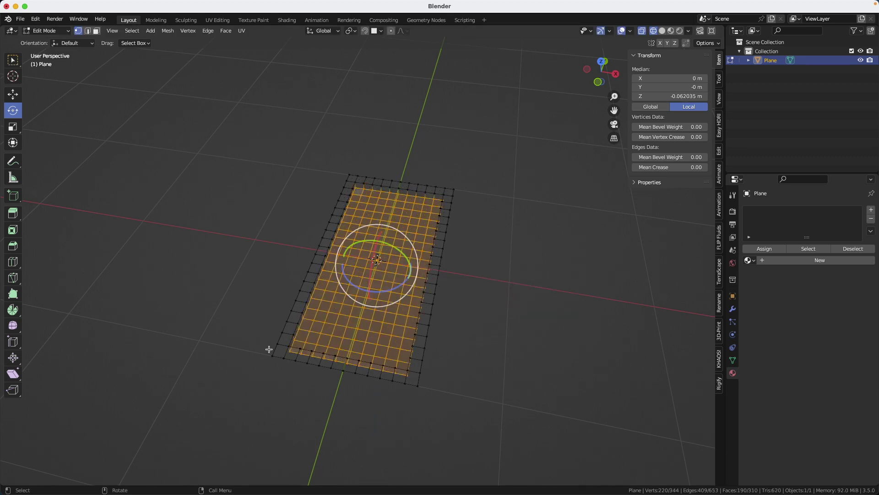
- Move the plane's origin to its corner vertex at X -0.480 m, Y -1 m and return to Object Mode
{"action": "left_click", "coordinate": [270, 353]}
{"action": "right_click", "coordinate": [218, 332]}
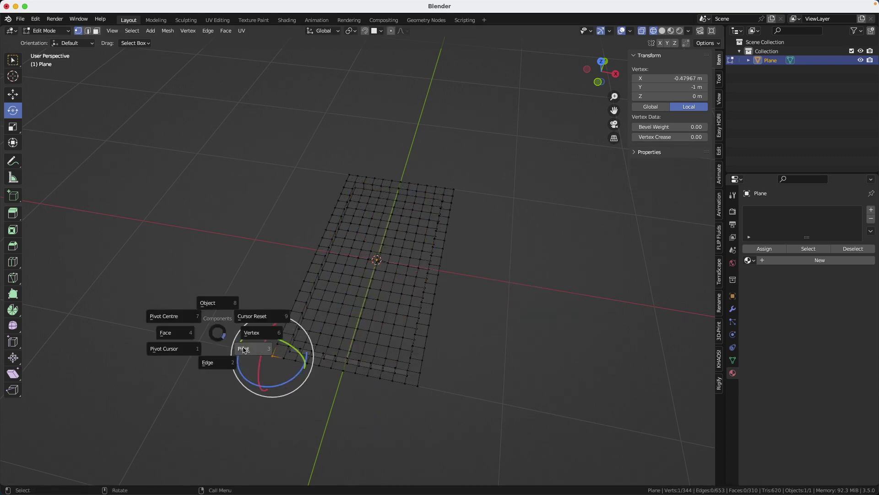
{"action": "left_click", "coordinate": [244, 348]}
{"action": "middle_click_drag", "start_coordinate": [229, 353], "coordinate": [272, 337]}
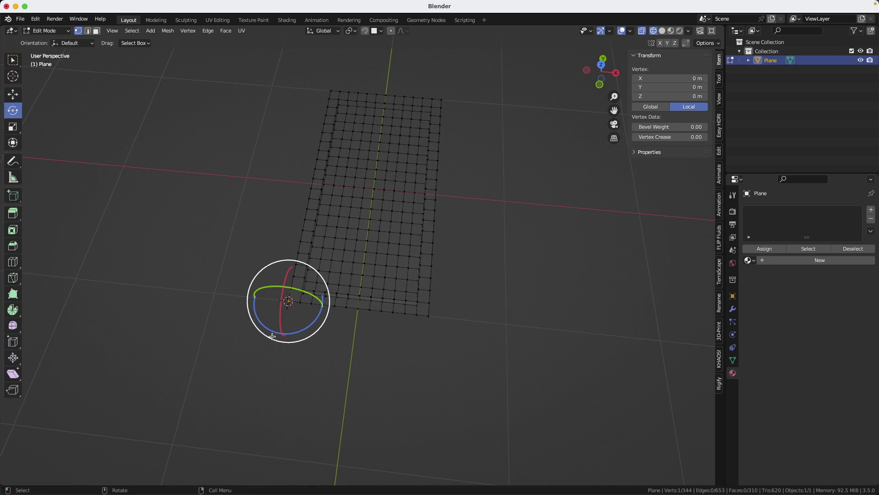
{"action": "key", "text": "Tab"}
{"action": "middle_click_drag", "start_coordinate": [288, 300], "coordinate": [406, 356]}
{"action": "scroll", "coordinate": [357, 348], "scroll_direction": "down", "scroll_amount": 4}
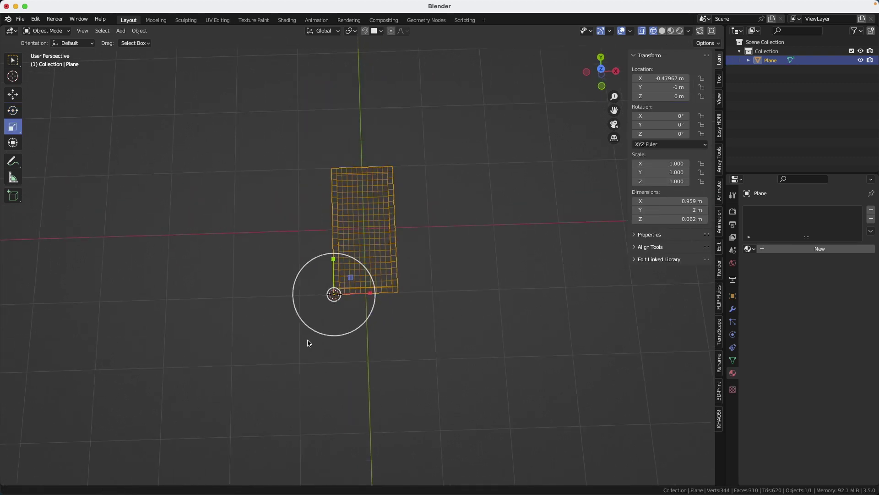
- Add an Array modifier to the gridded plane and set its count to 10 for a row of panels along X
{"action": "left_click", "coordinate": [733, 310]}
{"action": "left_click", "coordinate": [802, 210]}
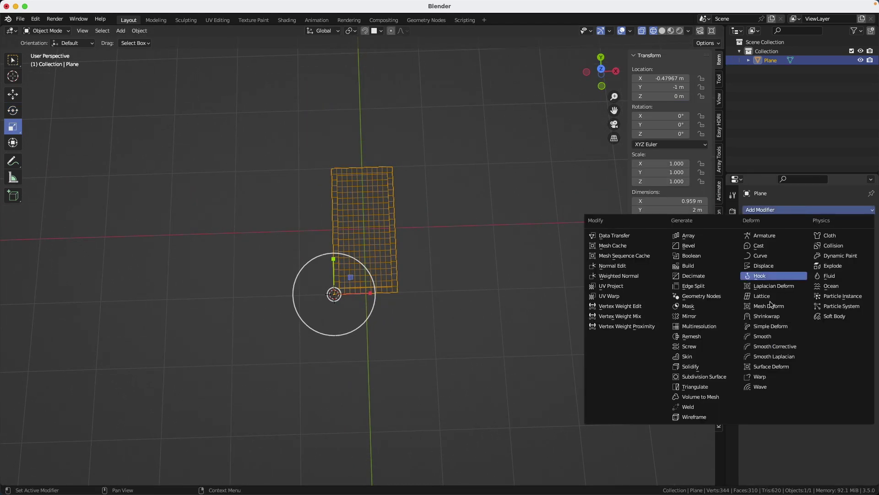
{"action": "left_click", "coordinate": [691, 238]}
{"action": "scroll", "coordinate": [457, 247], "scroll_direction": "down", "scroll_amount": 3}
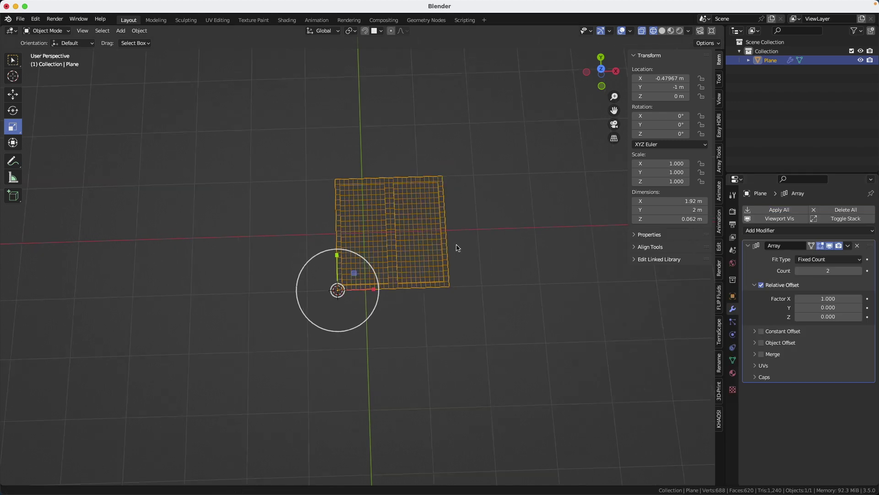
{"action": "middle_click_drag", "start_coordinate": [462, 257], "coordinate": [411, 283], "text": "shift"}
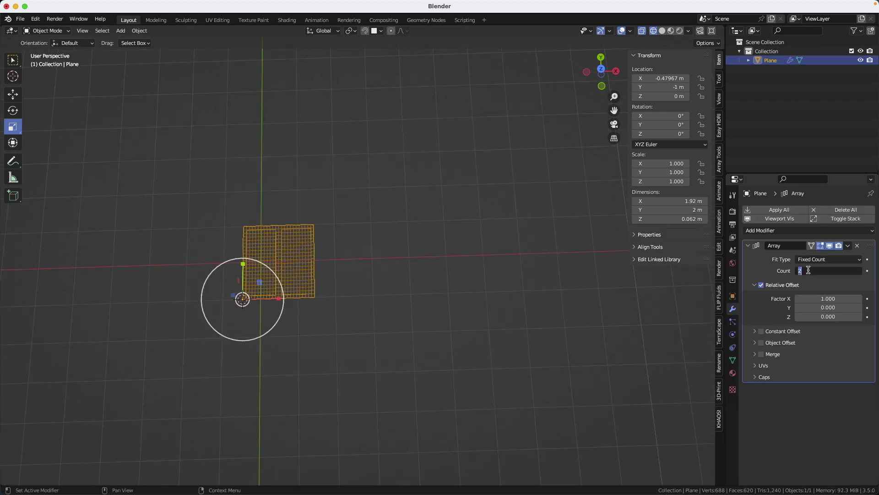
{"action": "left_click", "coordinate": [808, 272]}
{"action": "type", "text": "10"}
{"action": "key", "text": "Return"}
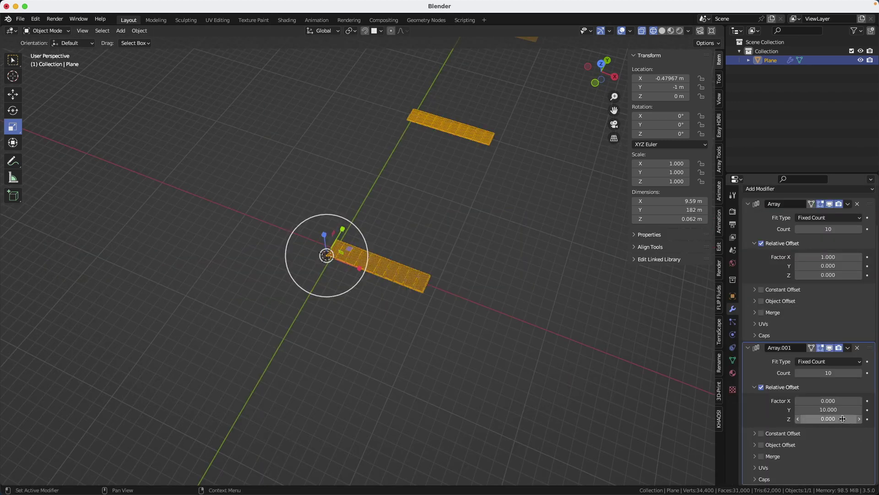
- Set the second Array modifier's relative offset Y factor to 1 and apply both Array modifiers
{"action": "double_click", "coordinate": [837, 409]}
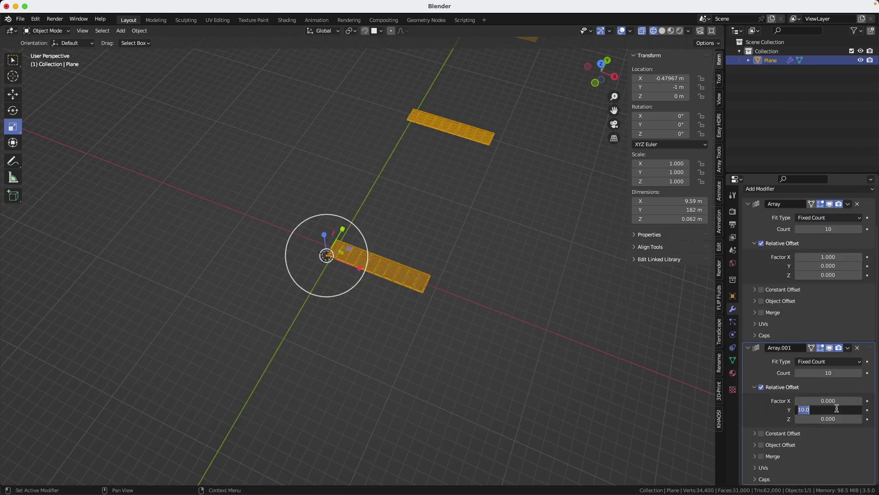
{"action": "type", "text": "1"}
{"action": "key", "text": "Return"}
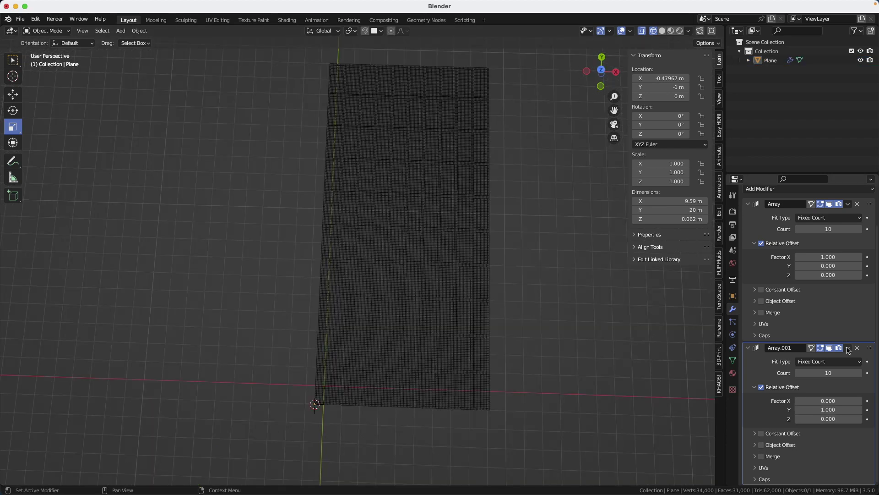
{"action": "left_click", "coordinate": [849, 348]}
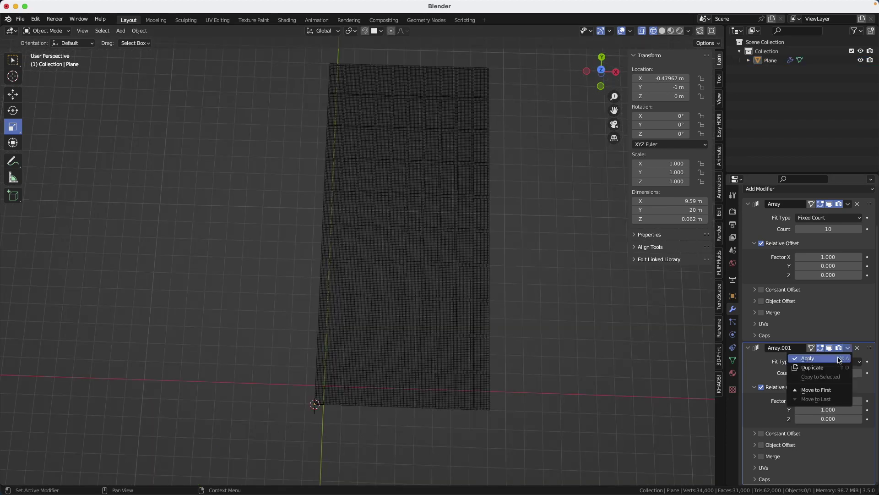
{"action": "left_click", "coordinate": [831, 359]}
{"action": "left_click", "coordinate": [847, 246]}
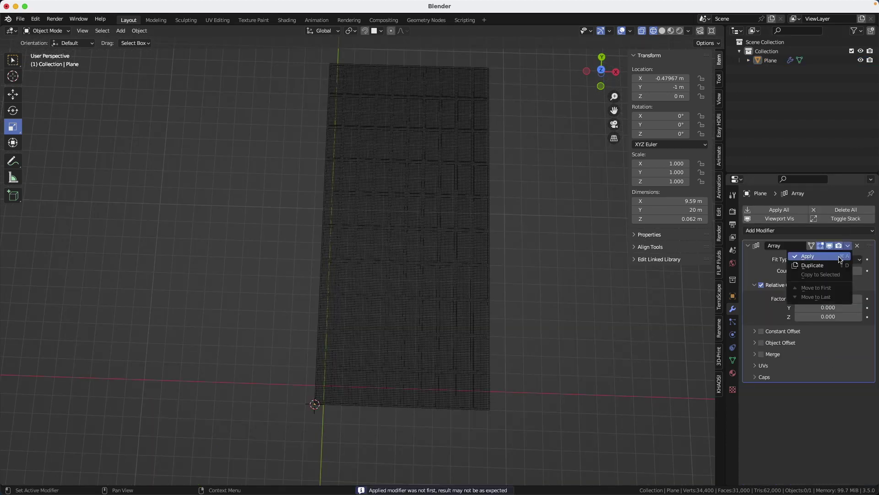
{"action": "left_click", "coordinate": [829, 256]}
- Select all vertices of the arrayed plane in Edit Mode and merge the overlapping ones by distance
{"action": "left_click", "coordinate": [451, 187]}
{"action": "key", "text": "ctrl+Tab"}
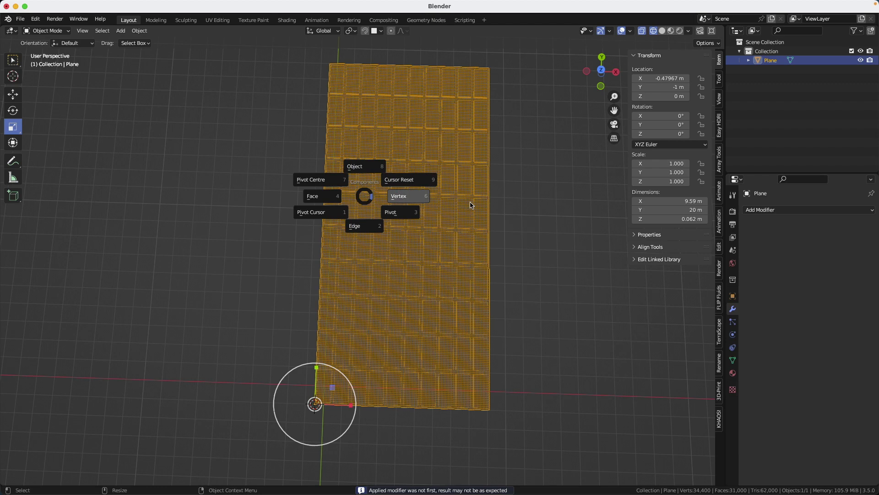
{"action": "left_click", "coordinate": [443, 210]}
{"action": "scroll", "coordinate": [442, 194], "scroll_direction": "up", "scroll_amount": 6}
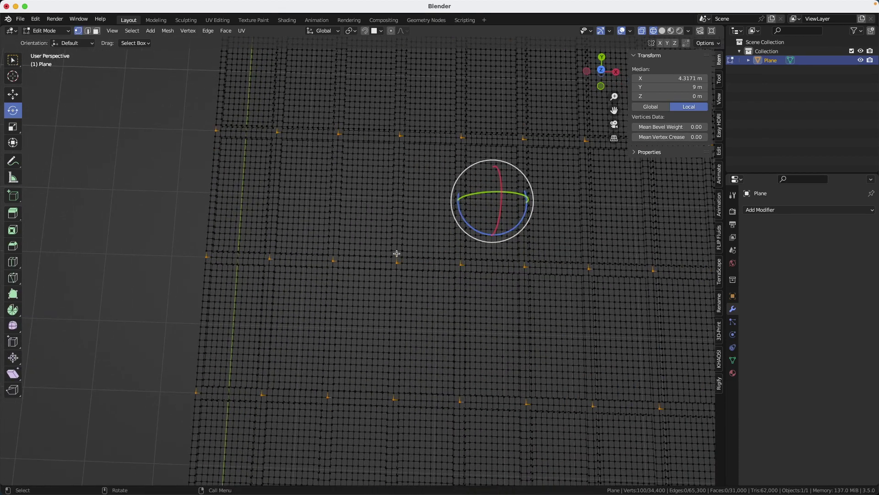
{"action": "scroll", "coordinate": [383, 267], "scroll_direction": "down", "scroll_amount": 8}
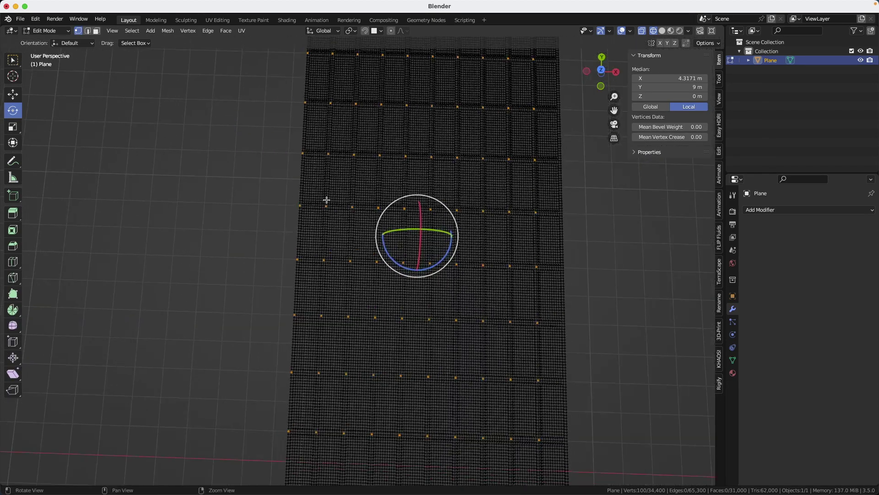
{"action": "left_click_drag", "start_coordinate": [224, 67], "coordinate": [554, 421]}
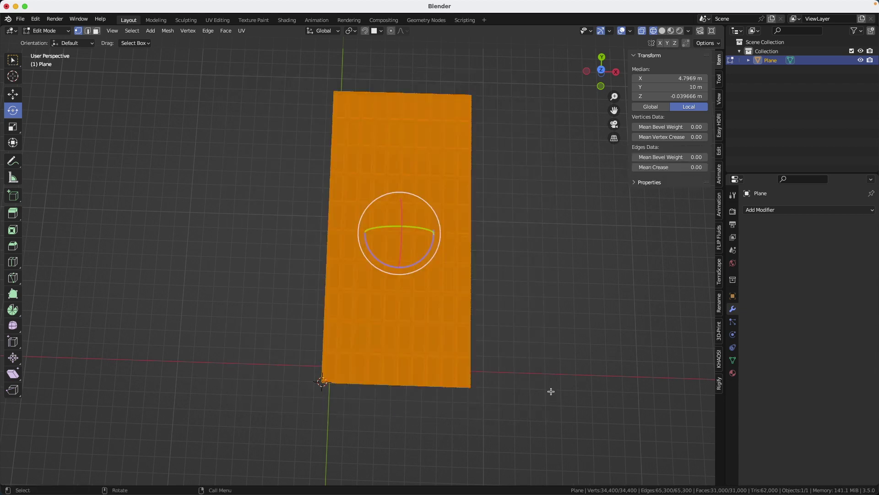
{"action": "left_click", "coordinate": [167, 31]}
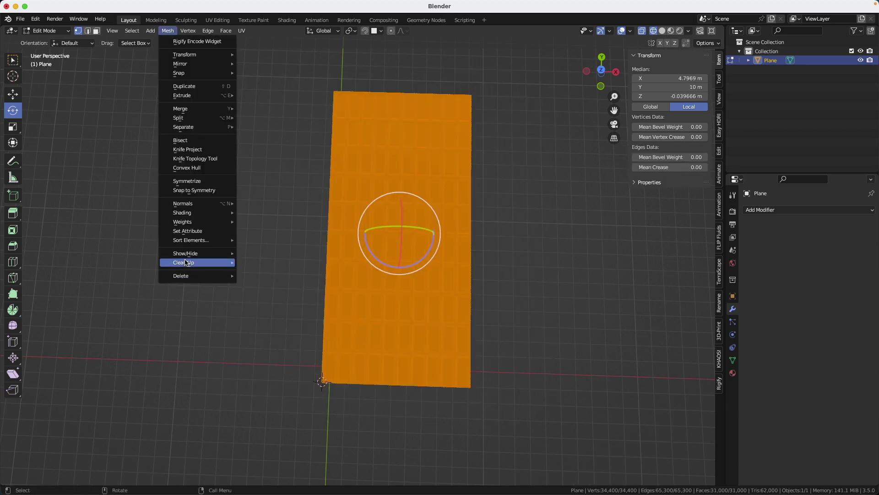
{"action": "mouse_move", "coordinate": [185, 263]}
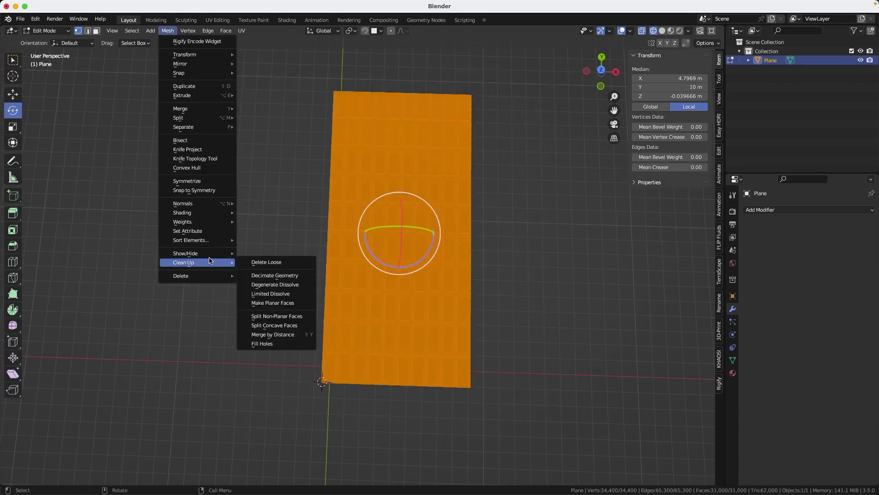
{"action": "left_click", "coordinate": [278, 334]}
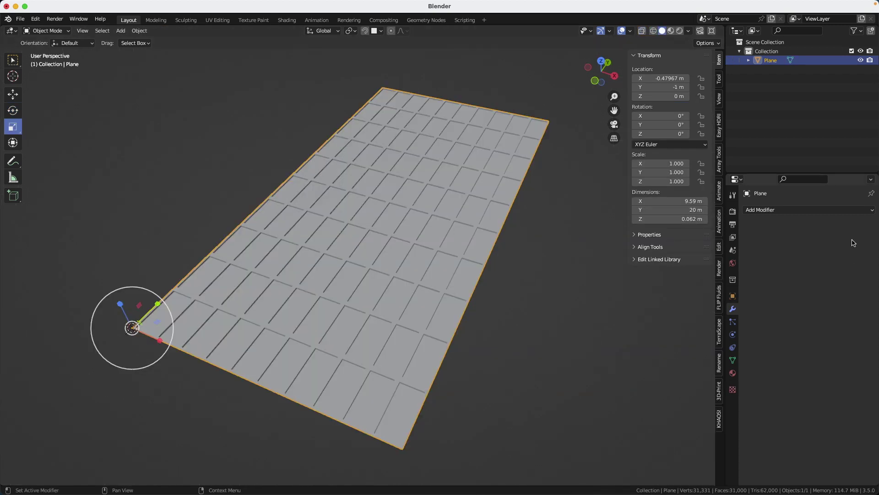
- Add a Wave modifier to the panel and set its start position to X 4.6 m, Y 9.5 m
{"action": "left_click", "coordinate": [801, 211]}
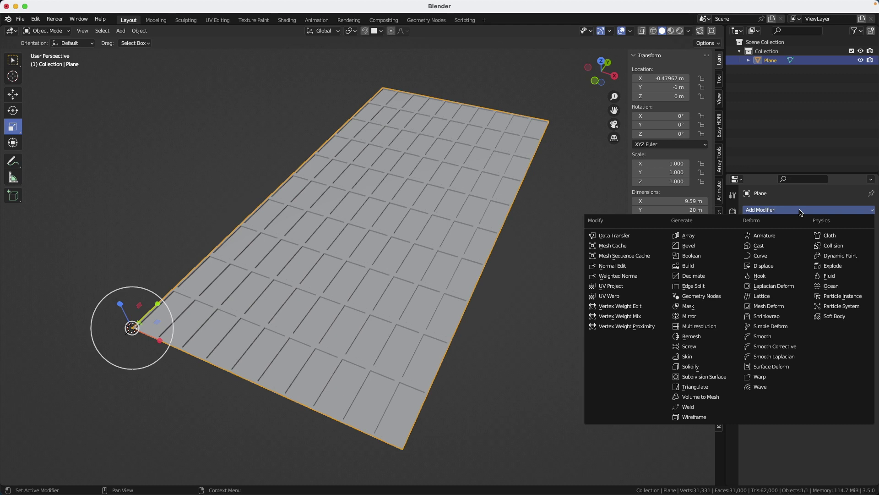
{"action": "left_click", "coordinate": [760, 387]}
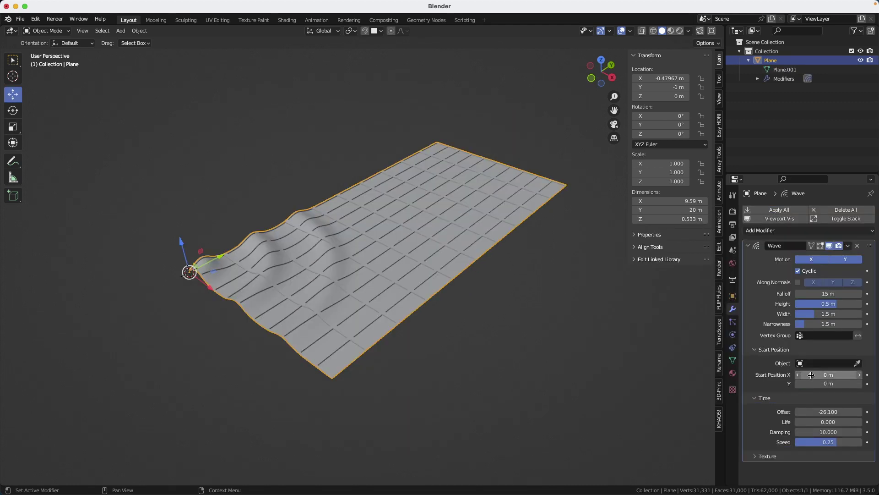
{"action": "mouse_move", "coordinate": [824, 375]}
{"action": "left_mouse_down"}
{"action": "mouse_move", "coordinate": [845, 375]}
{"action": "mouse_move", "coordinate": [816, 375]}
{"action": "mouse_move", "coordinate": [827, 383]}
{"action": "mouse_move", "coordinate": [834, 375]}
{"action": "left_mouse_up"}
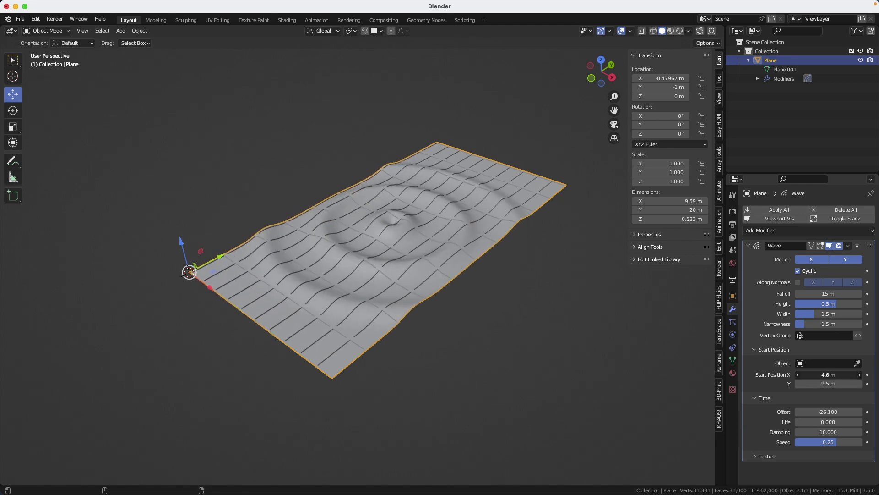
- Set the Wave's falloff to 7.2 m, height to 0.38 m, width to 1.4 m, narrowness to 1.3 m and time offset to -42.3
{"action": "middle_click_drag", "start_coordinate": [620, 334], "coordinate": [578, 312]}
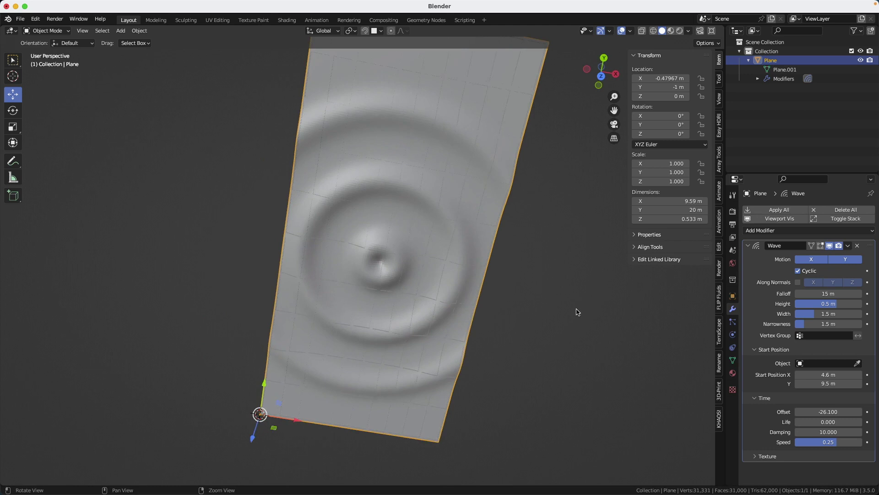
{"action": "left_click_drag", "start_coordinate": [578, 312], "coordinate": [650, 309], "text": "alt"}
{"action": "left_click_drag", "start_coordinate": [827, 294], "coordinate": [826, 324]}
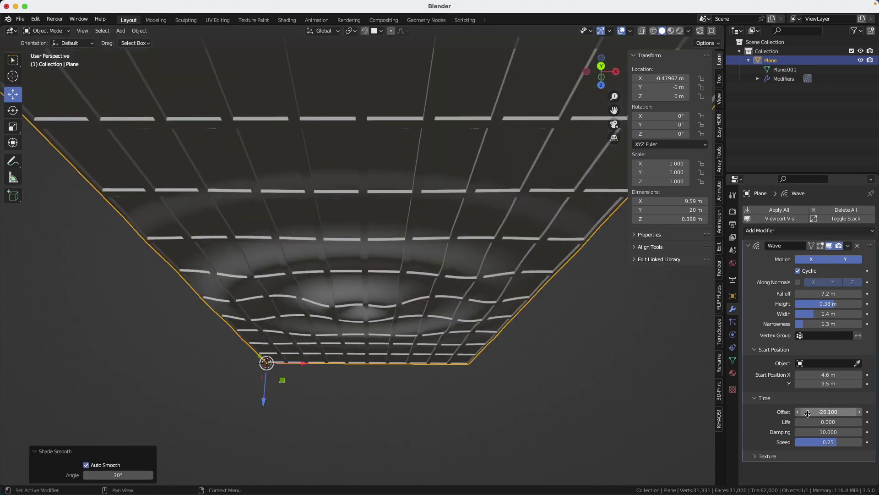
{"action": "left_click_drag", "start_coordinate": [808, 413], "coordinate": [837, 413]}
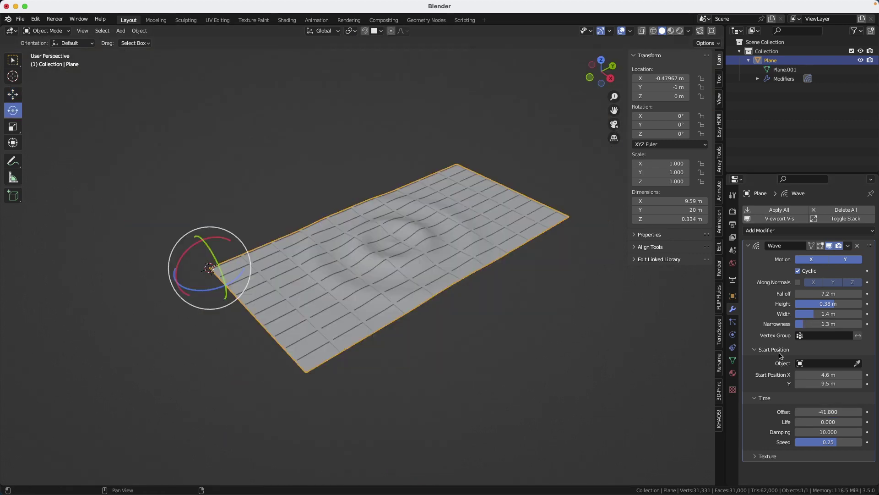
{"action": "left_click_drag", "start_coordinate": [837, 413], "coordinate": [832, 413]}
- Rotate the panel upright by 90° about the global X axis and shift the Wave's time offset to about -63.8
{"action": "left_click_drag", "start_coordinate": [225, 241], "coordinate": [164, 250]}
{"action": "middle_click_drag", "start_coordinate": [379, 249], "coordinate": [369, 331]}
{"action": "scroll", "coordinate": [403, 231], "scroll_direction": "down", "scroll_amount": 2}
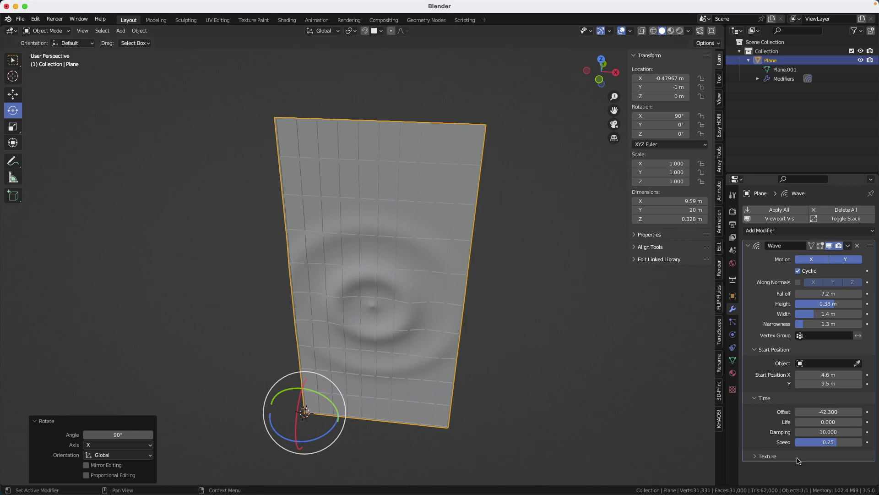
{"action": "left_click_drag", "start_coordinate": [826, 413], "coordinate": [856, 413]}
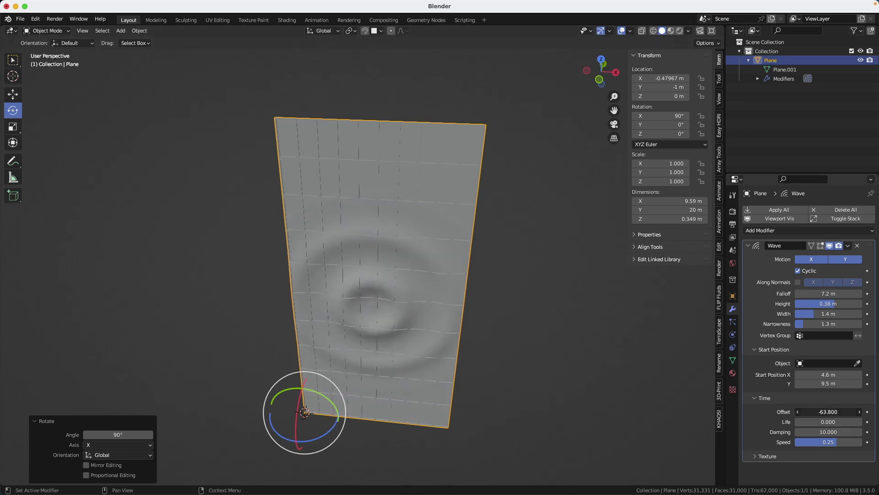